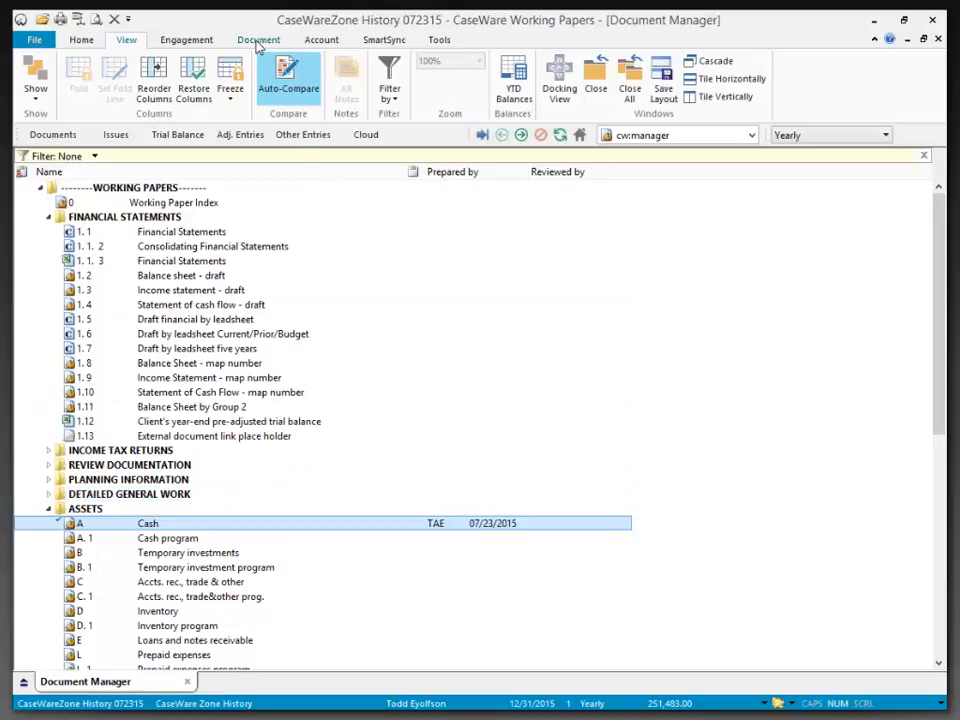
- Save a milestone of working paper A - Cash with the comment CaseWareZone
click(257, 42)
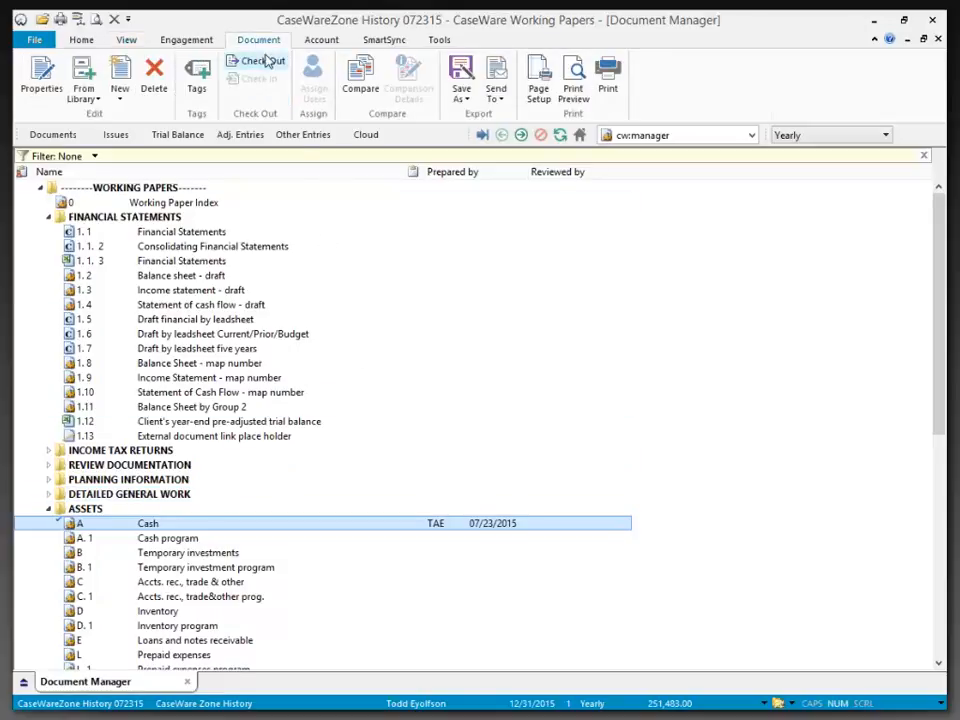
click(461, 95)
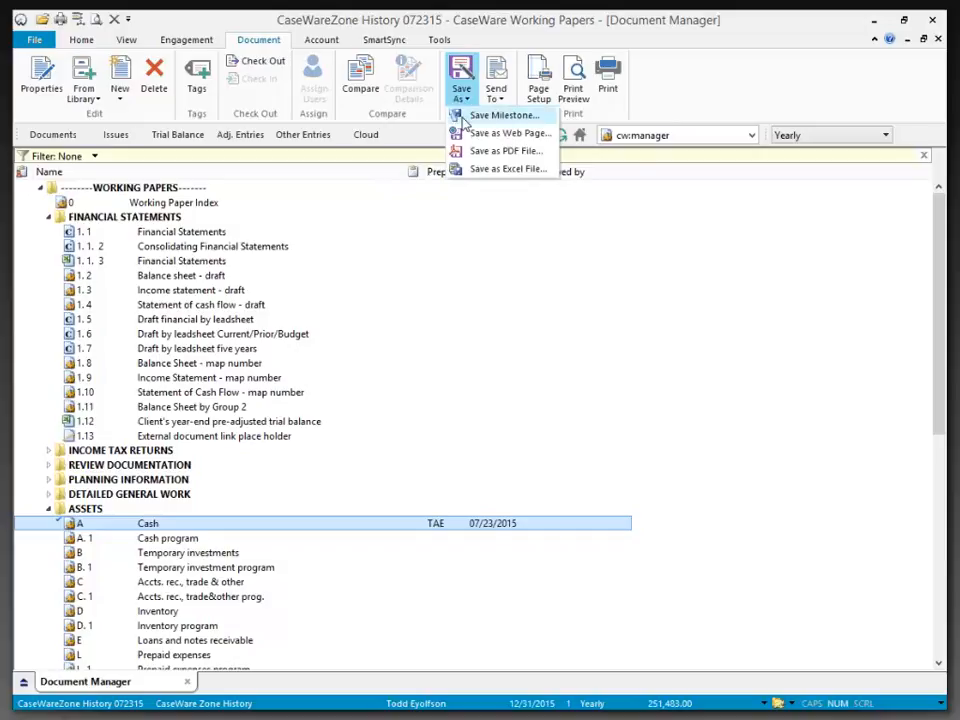
click(495, 115)
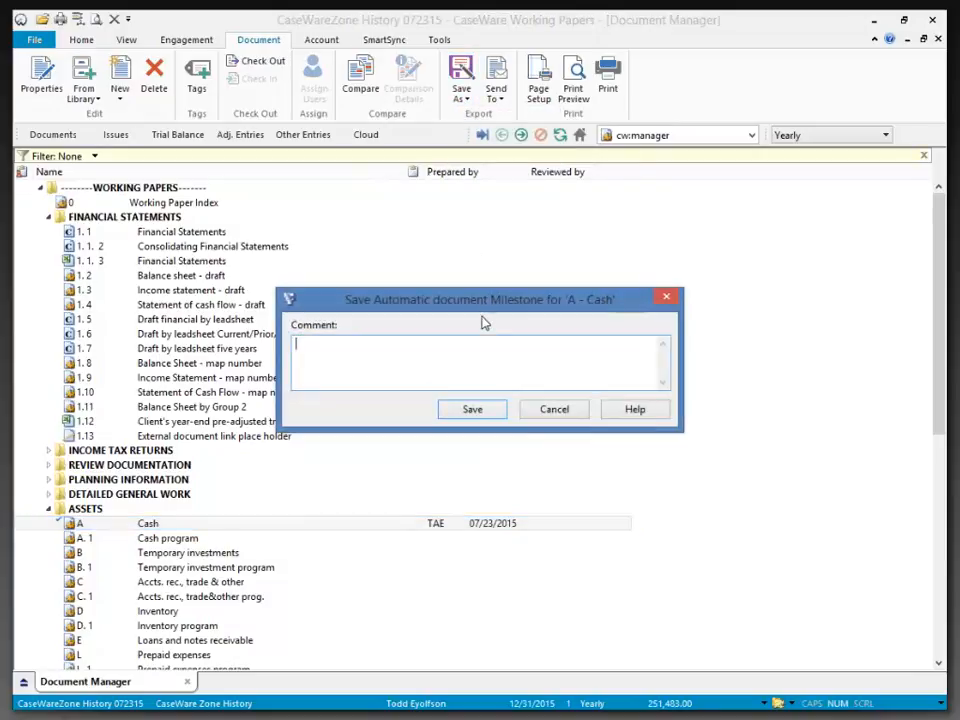
text(CaseWareZone)
click(489, 418)
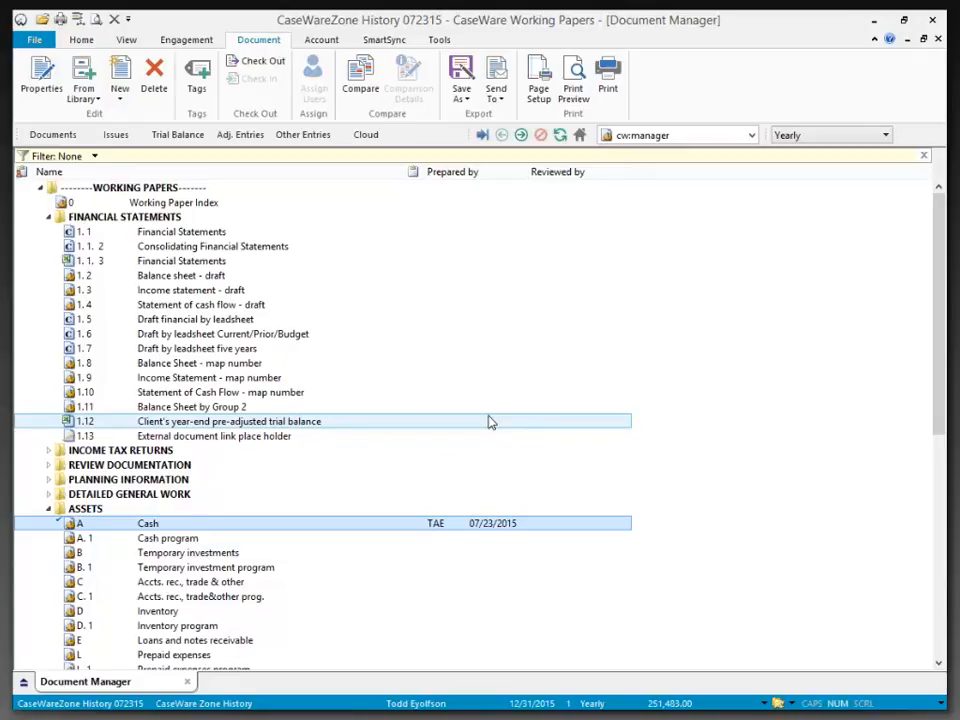
- View the account balances in working paper A - Cash, and close it again
double_click(196, 526)
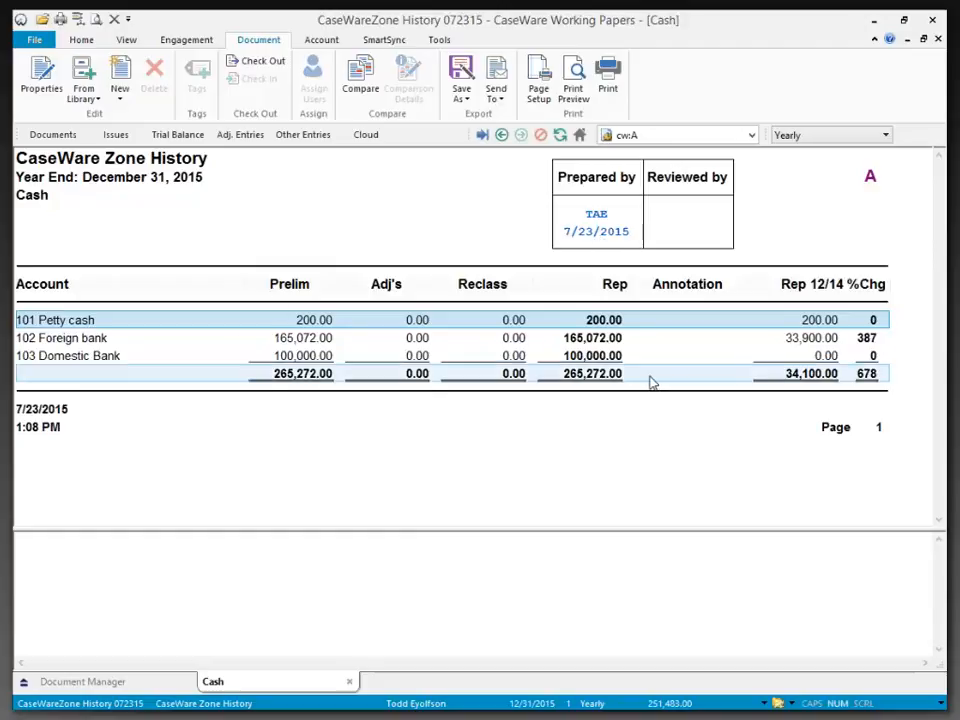
click(349, 682)
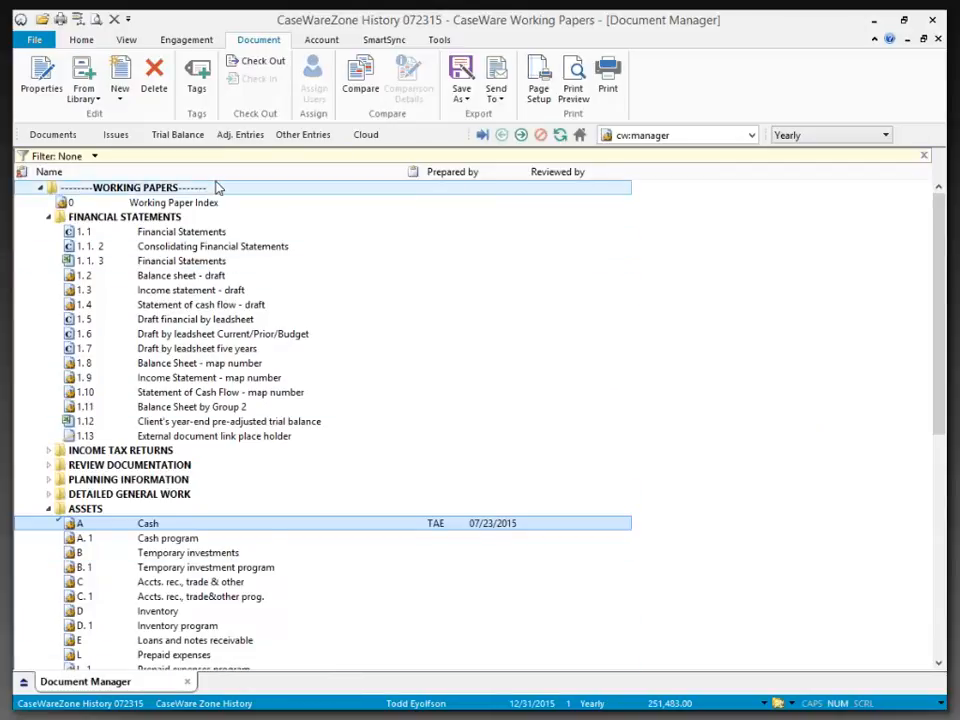
- Create a new adjusting journal entry with the description "Cash sale"
click(326, 41)
click(78, 85)
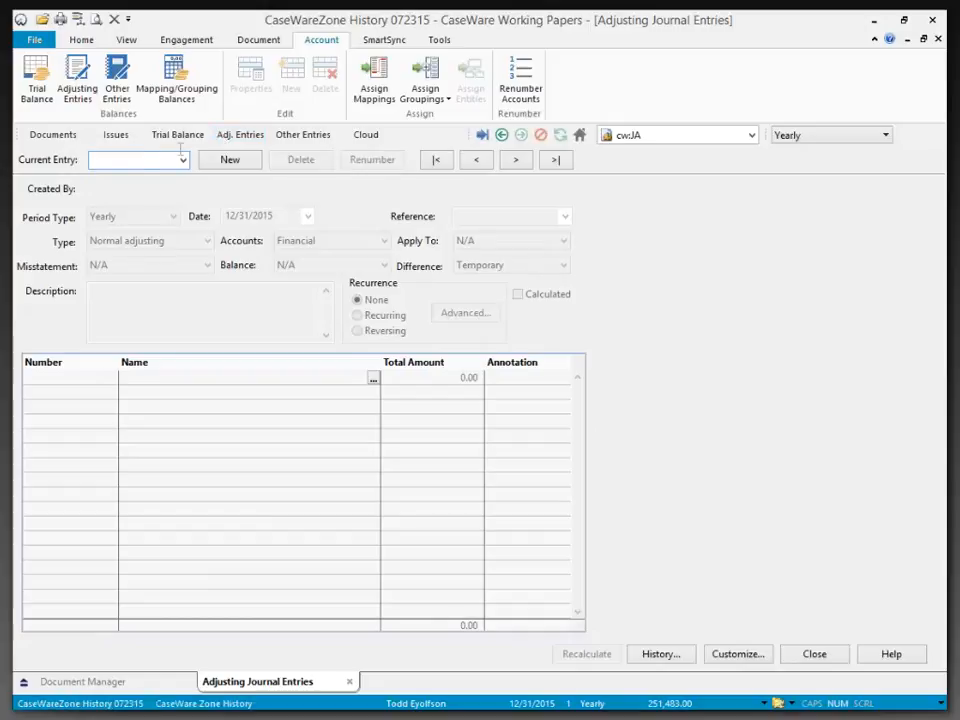
click(230, 160)
click(119, 302)
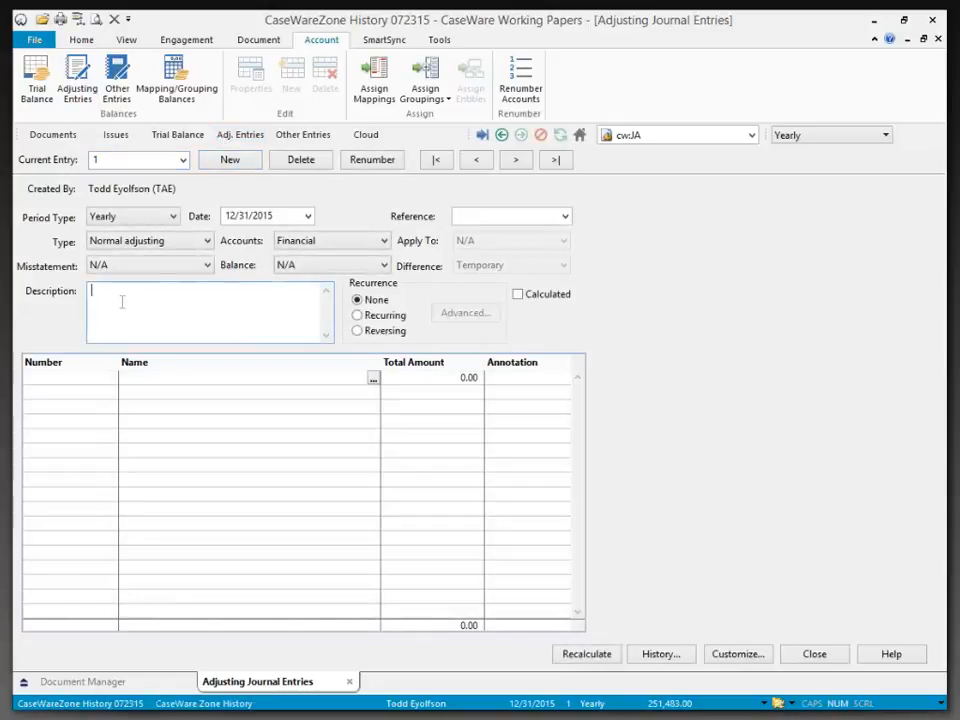
text(Cash sale)
- Add the entry lines: account 101 Petty cash with 100, and account 301 Sales - Goods and services with the offsetting -100
key(Tab)
text(10)
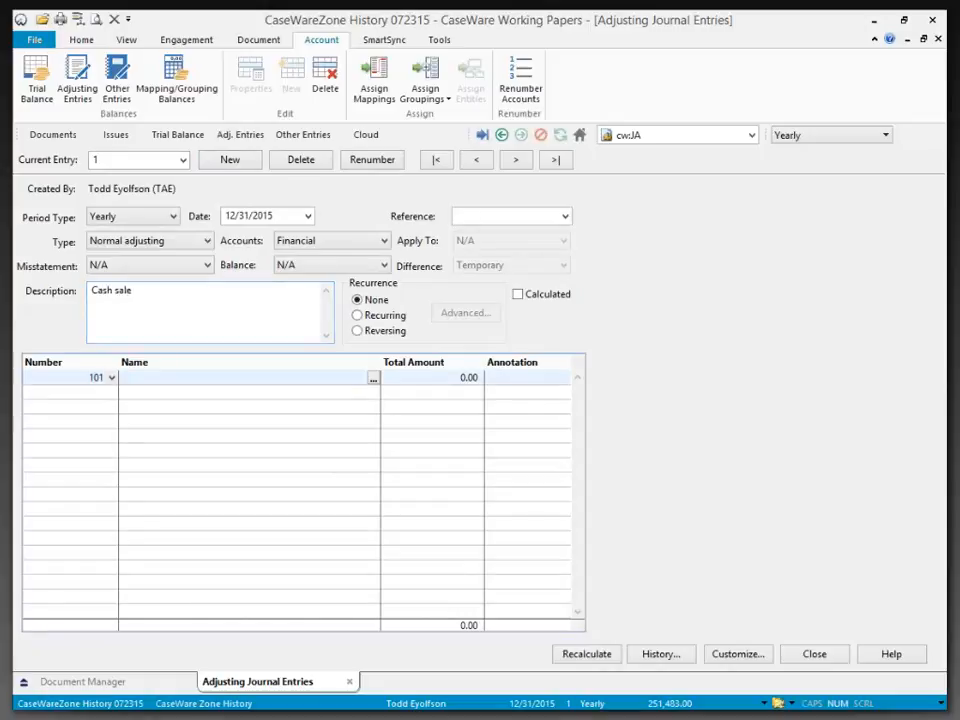
text(1)
key(Tab)
text(100)
key(Tab)
key(Tab)
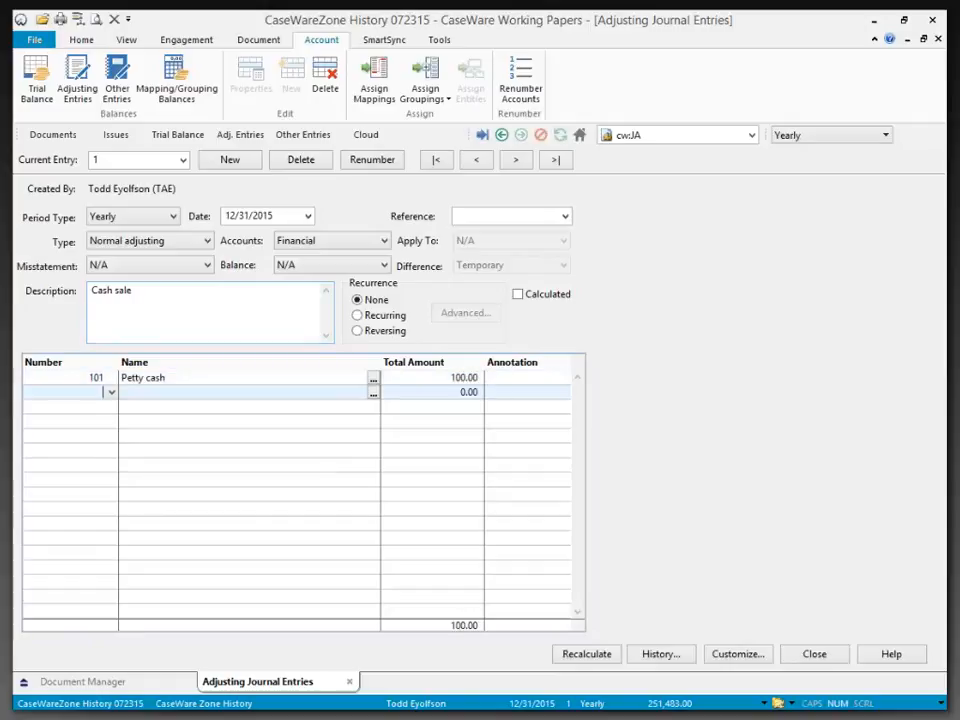
text(301)
key(Tab)
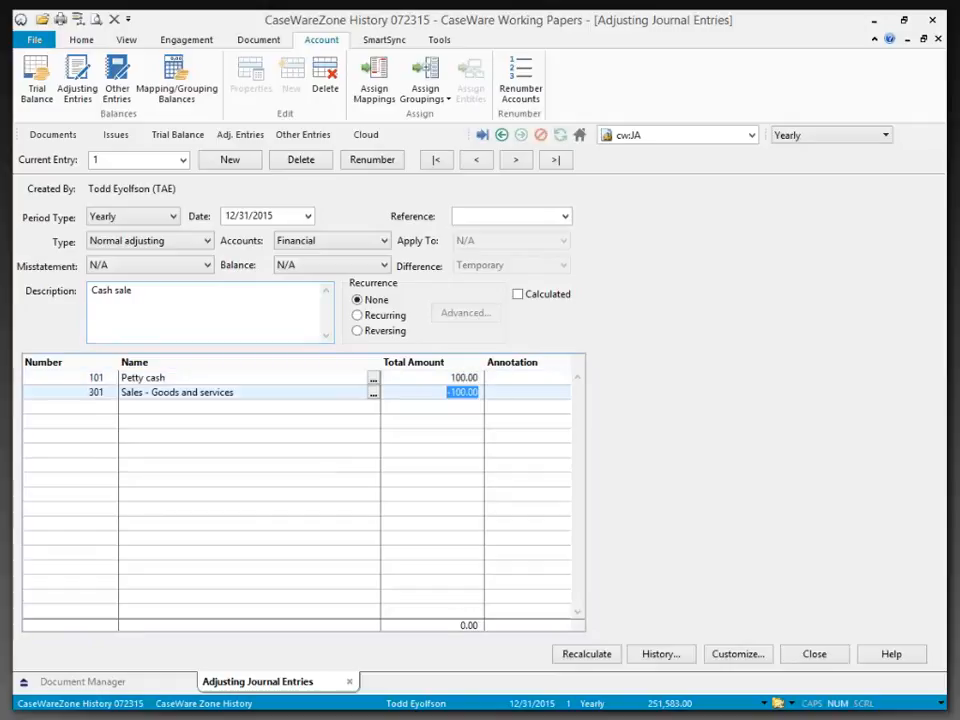
key(Tab)
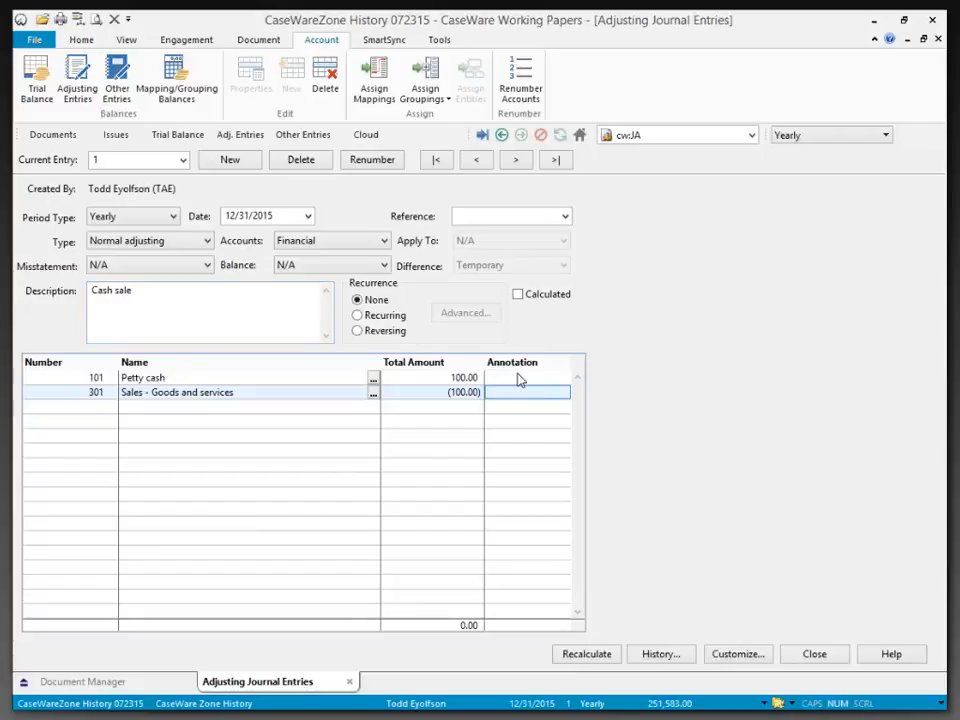
click(89, 377)
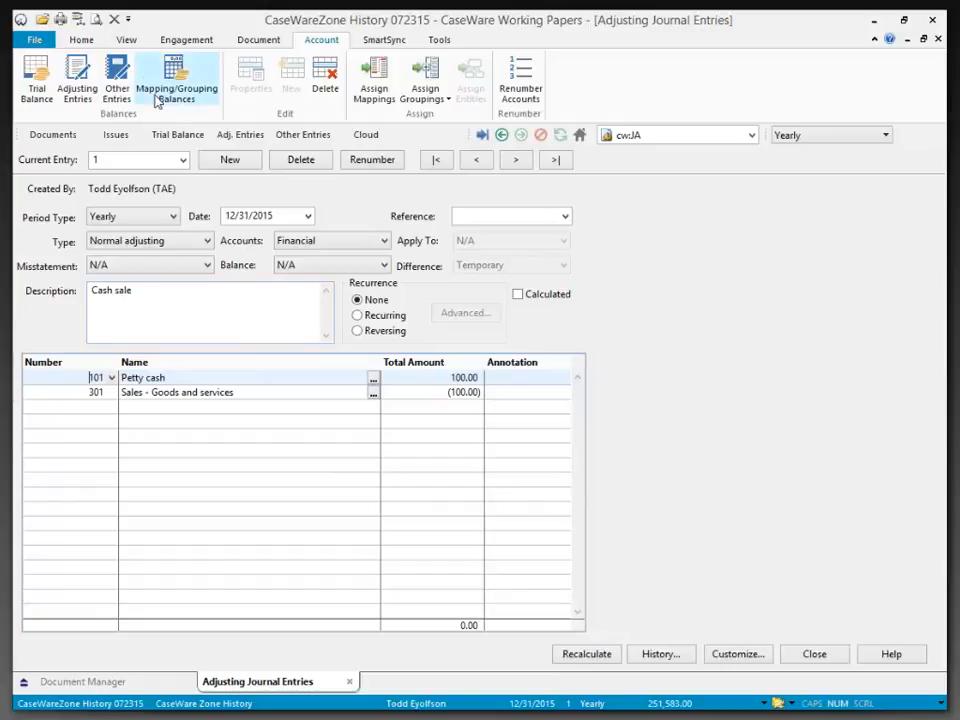
click(127, 41)
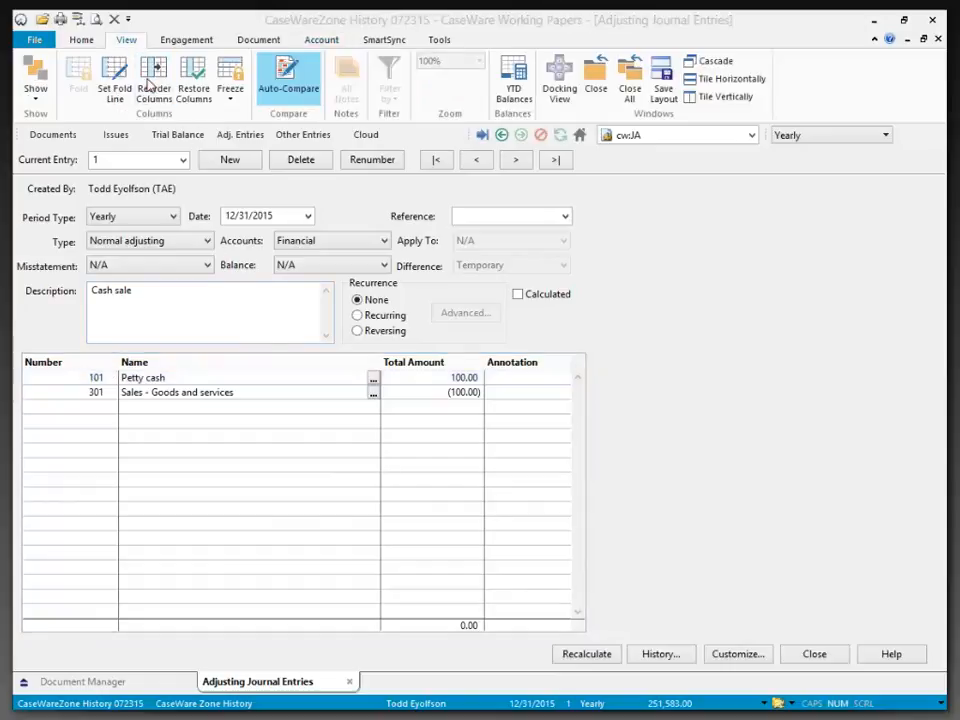
click(148, 88)
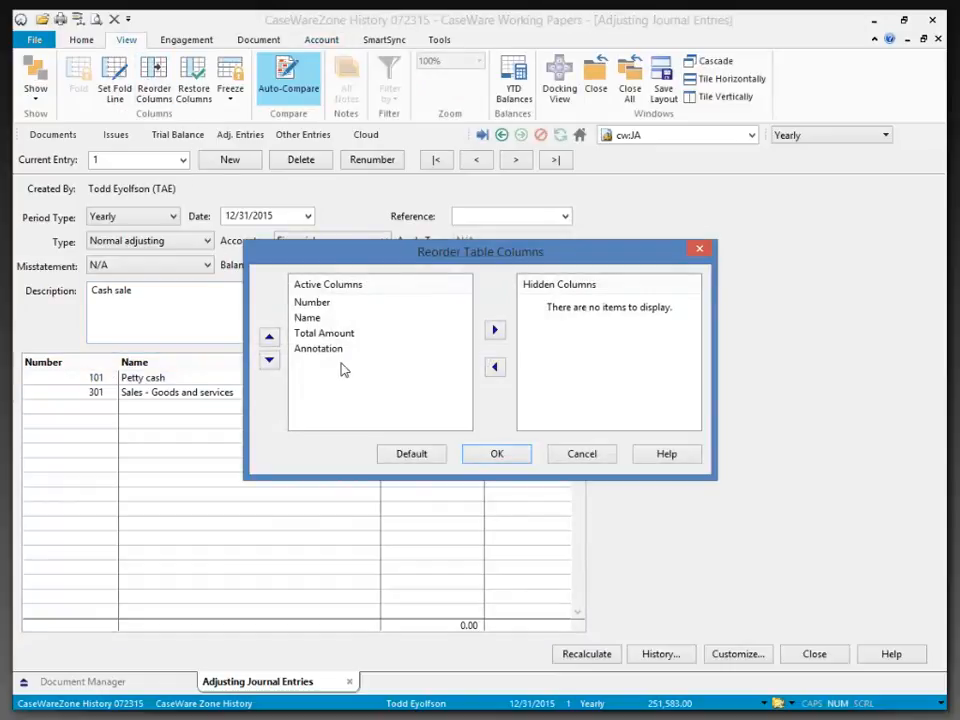
click(500, 455)
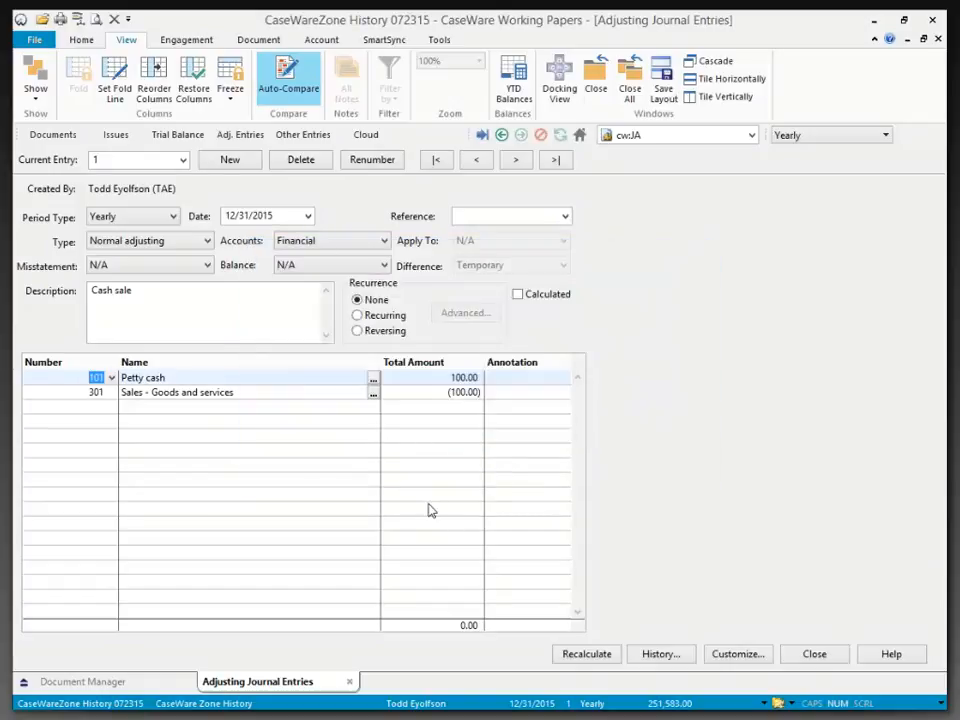
- Customize the adjusting journal entries to show debit and credit columns
click(722, 655)
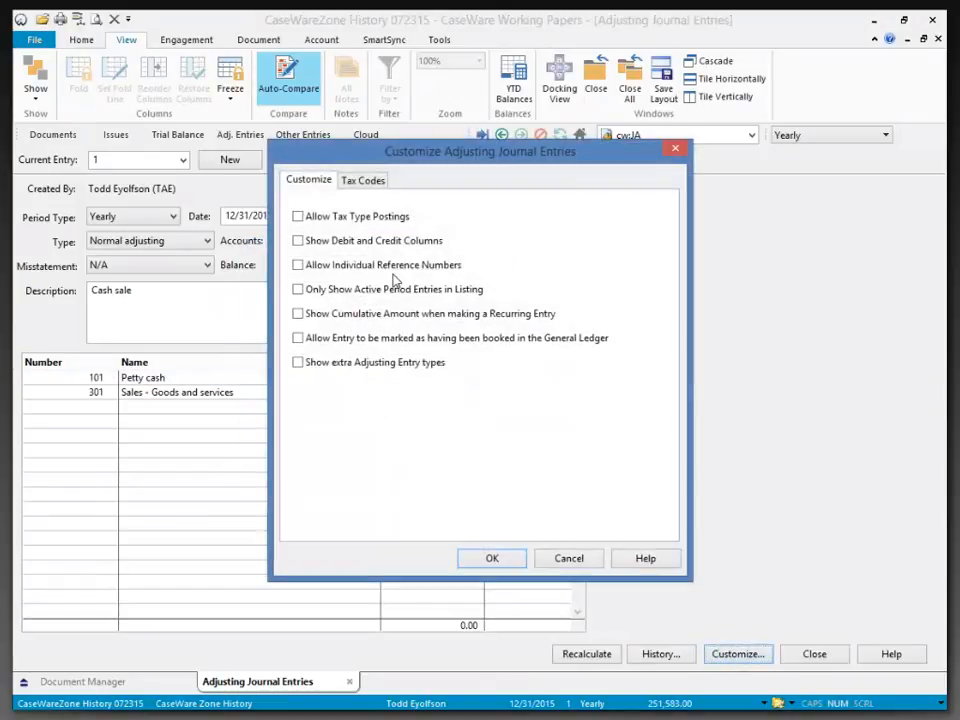
click(297, 241)
click(491, 558)
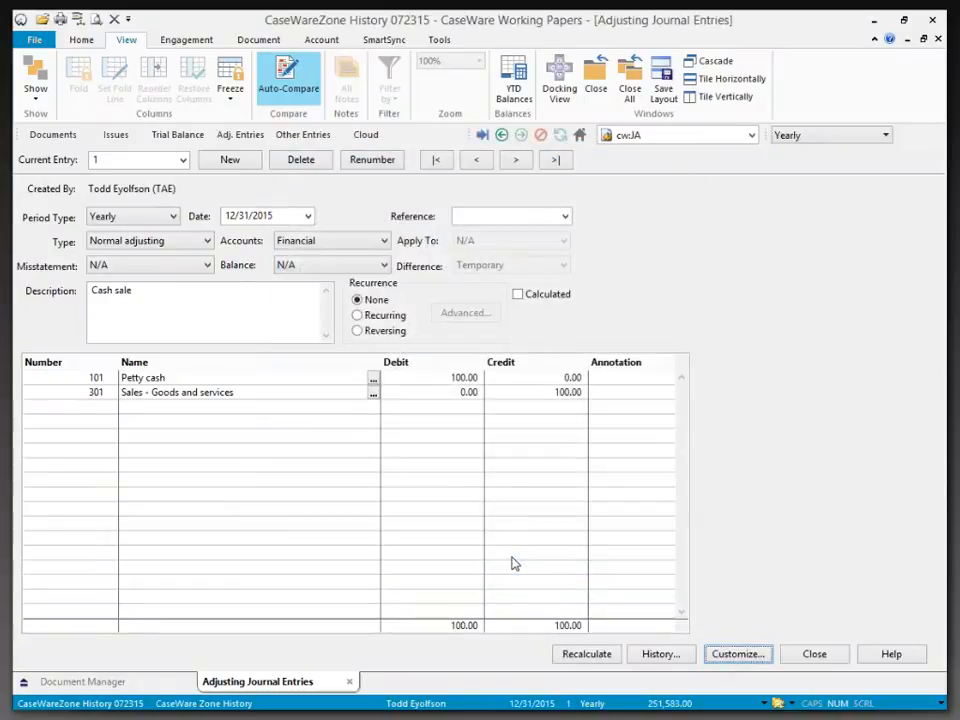
right_click(621, 381)
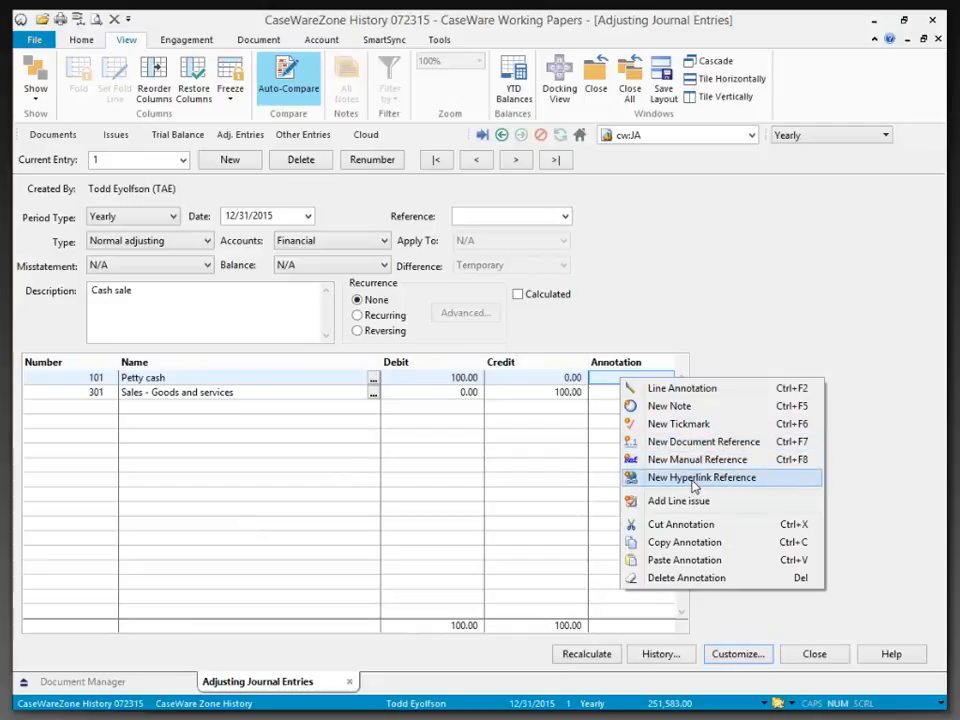
click(732, 318)
click(172, 325)
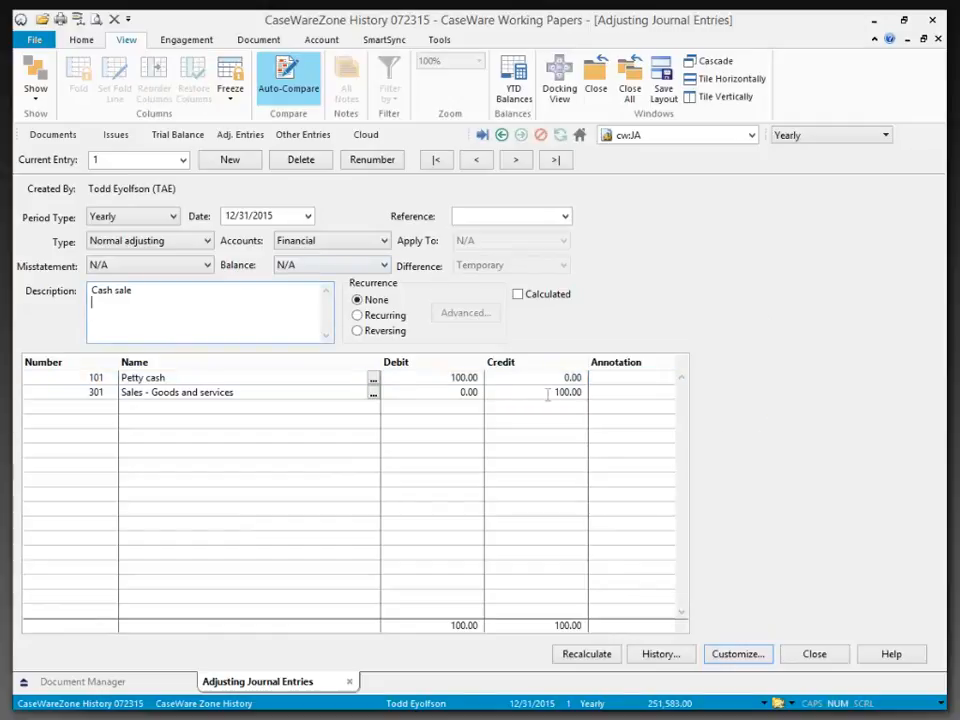
- Open working paper A - Cash from the Document Manager and examine the Cash sale adjustment line
click(160, 688)
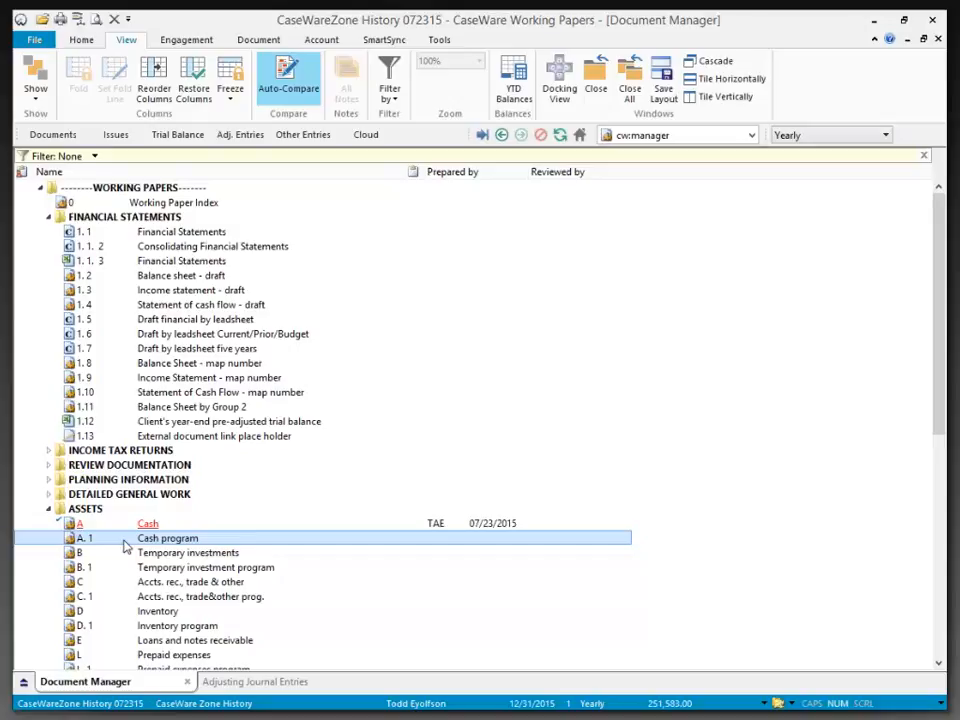
double_click(156, 523)
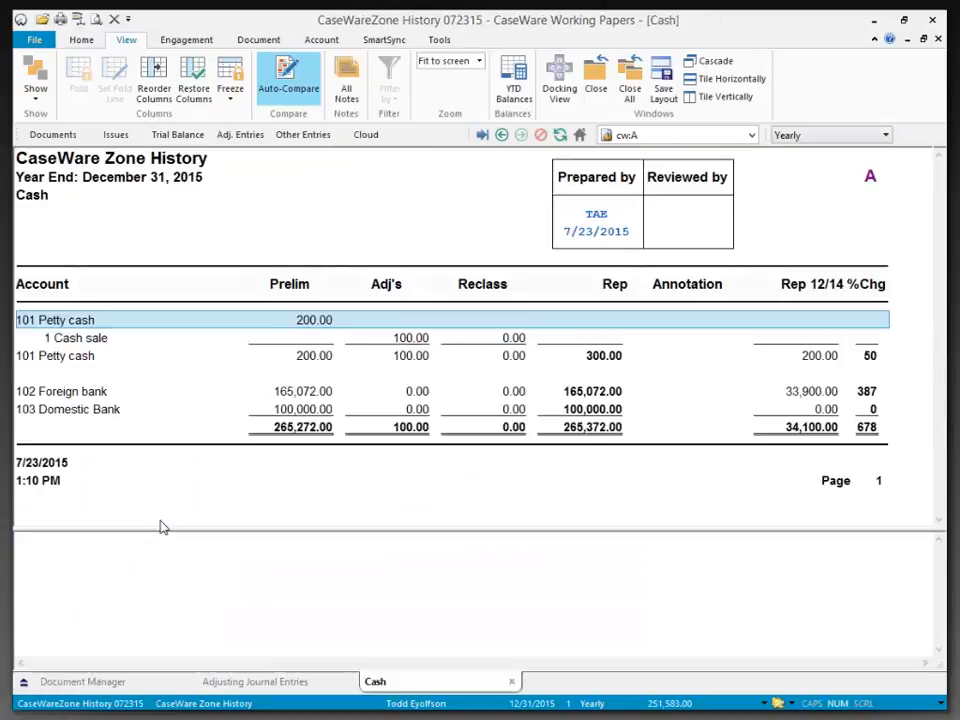
click(412, 342)
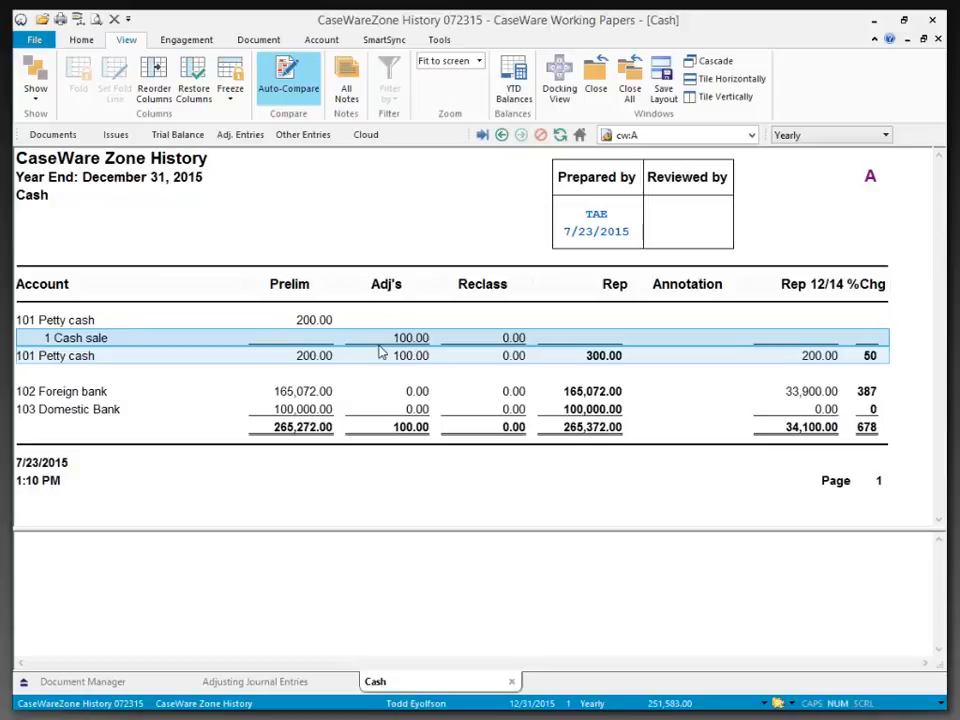
- Compare the Cash document to the specific saved milestone CaseWareZone, examine the changed totals, and close the document
click(260, 41)
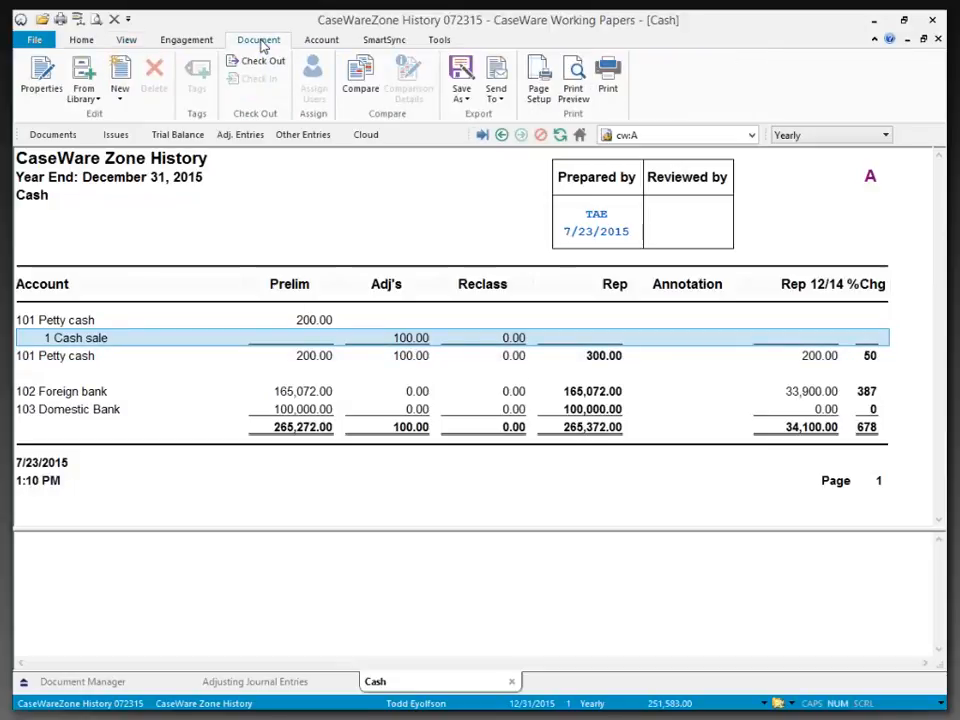
click(351, 80)
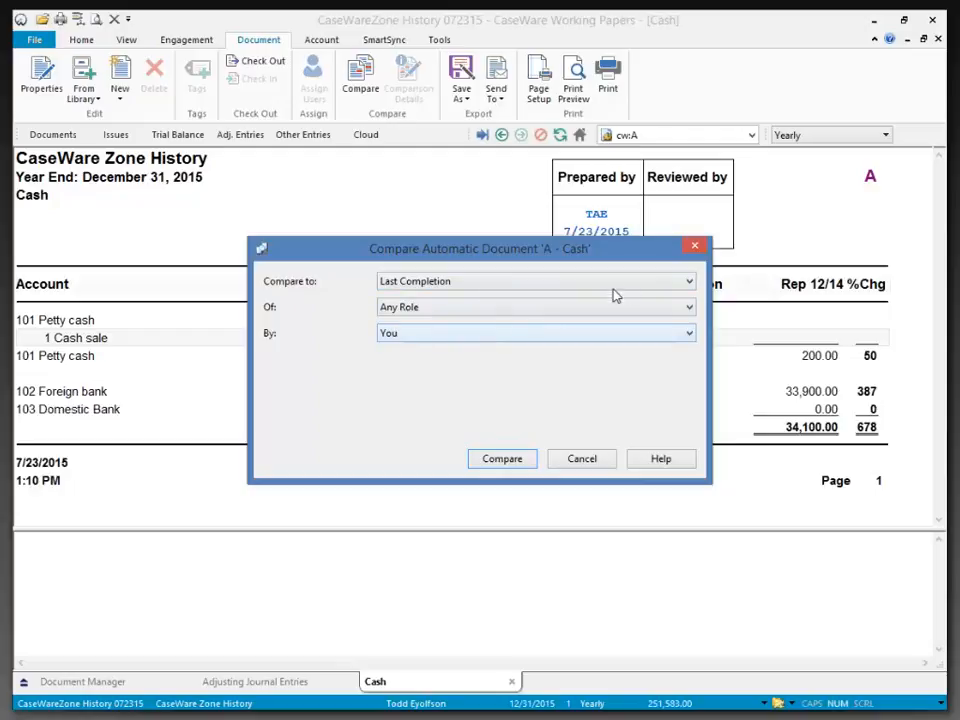
click(648, 284)
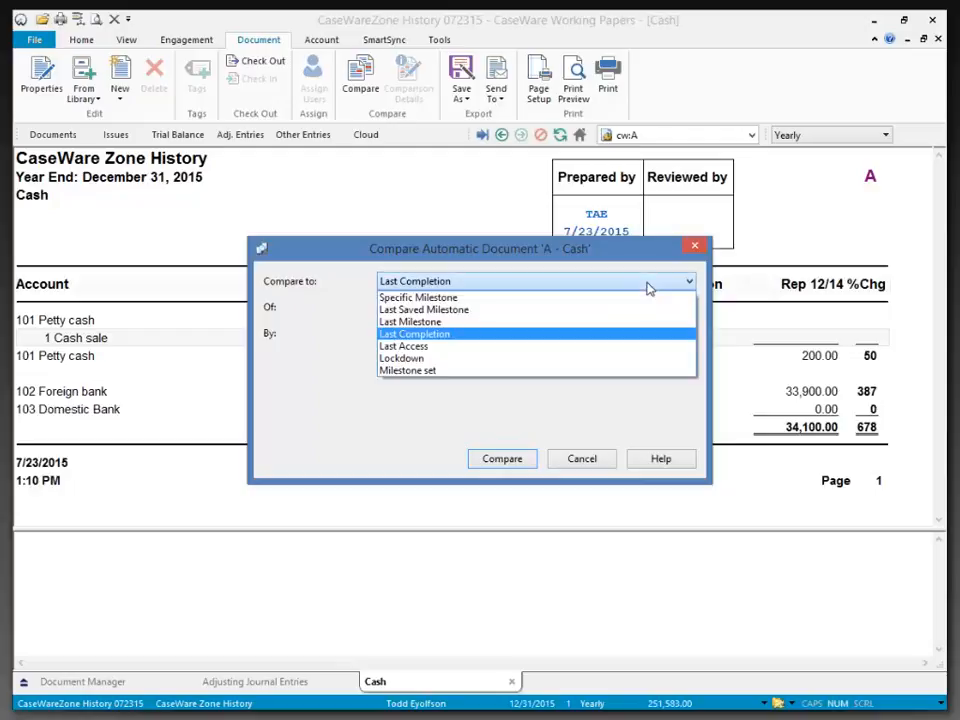
click(484, 310)
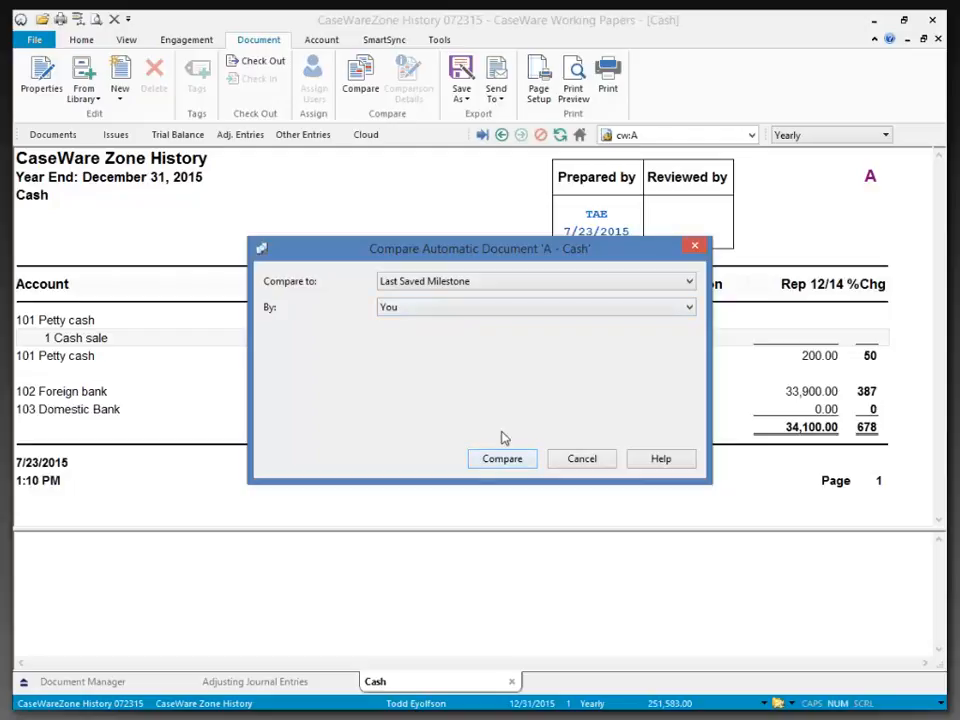
click(478, 283)
click(467, 298)
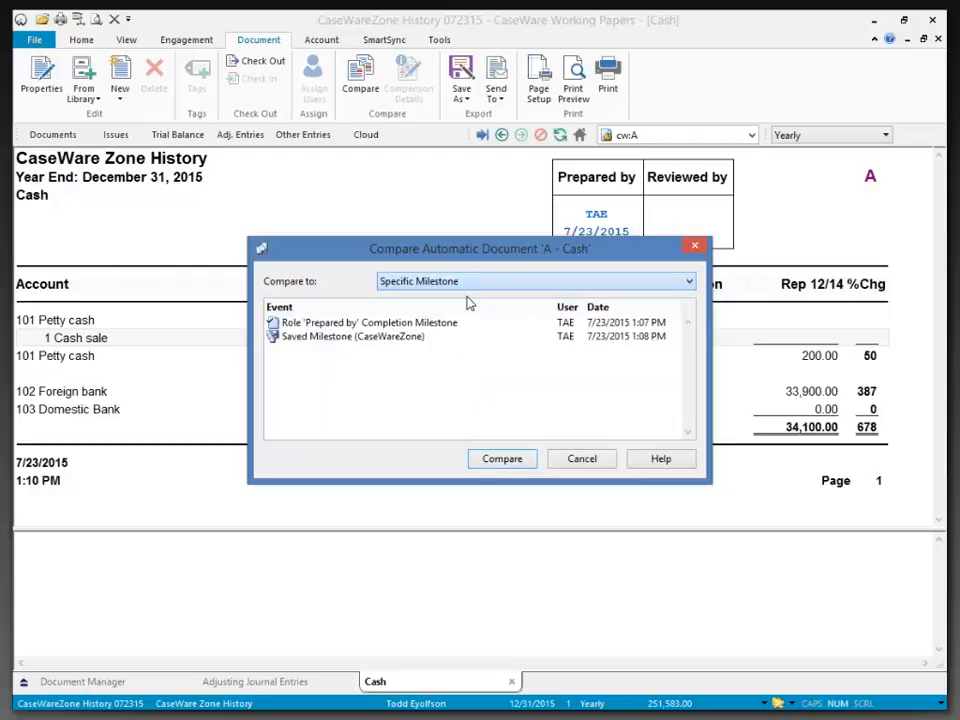
click(322, 340)
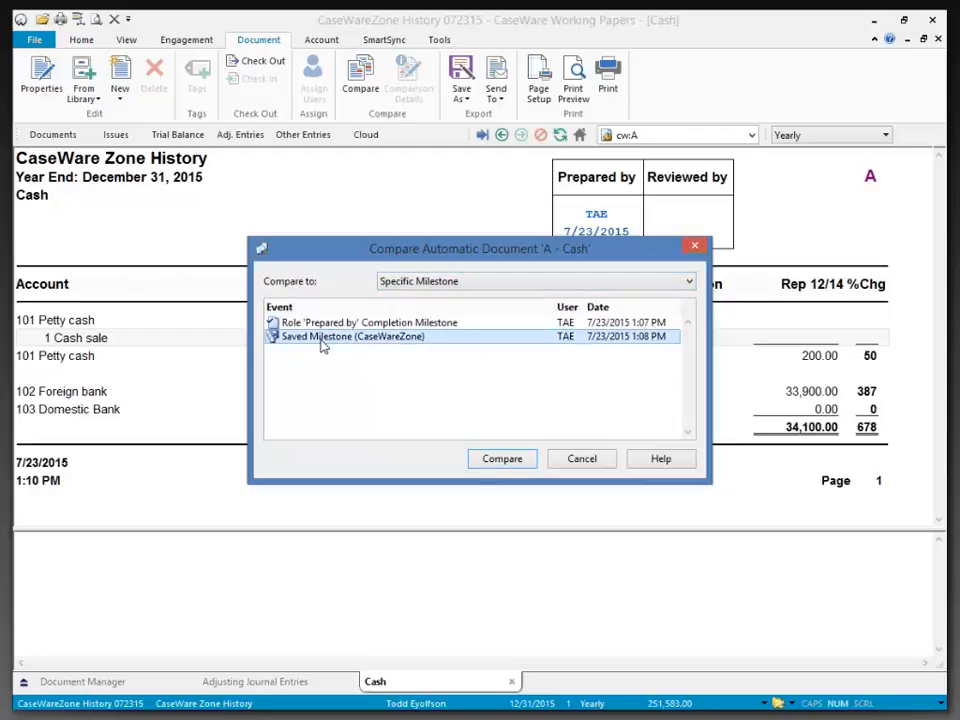
click(505, 460)
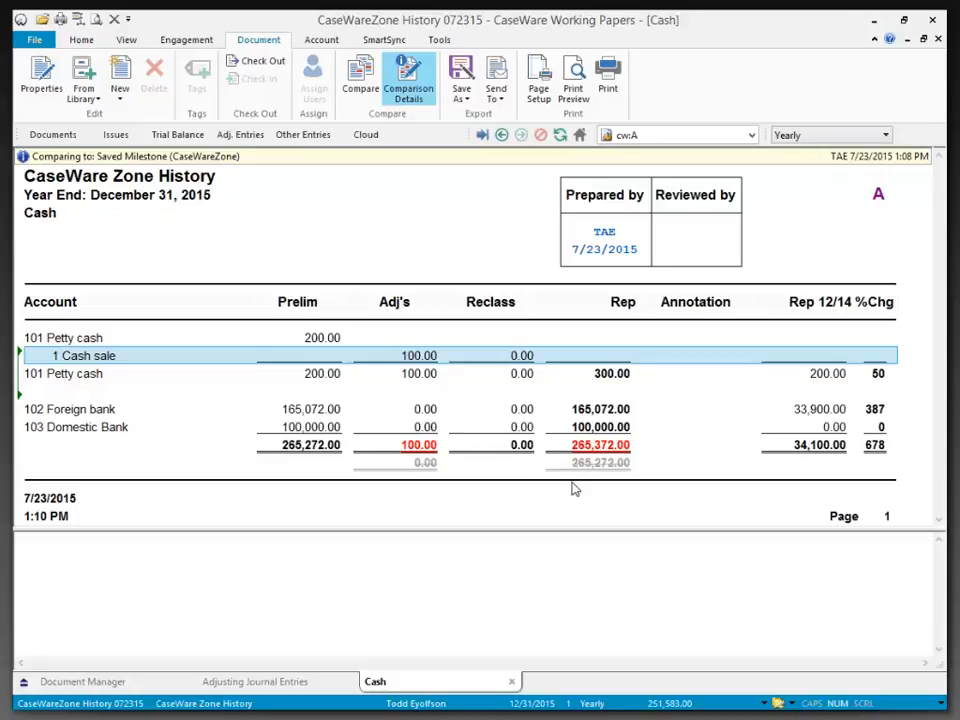
click(436, 448)
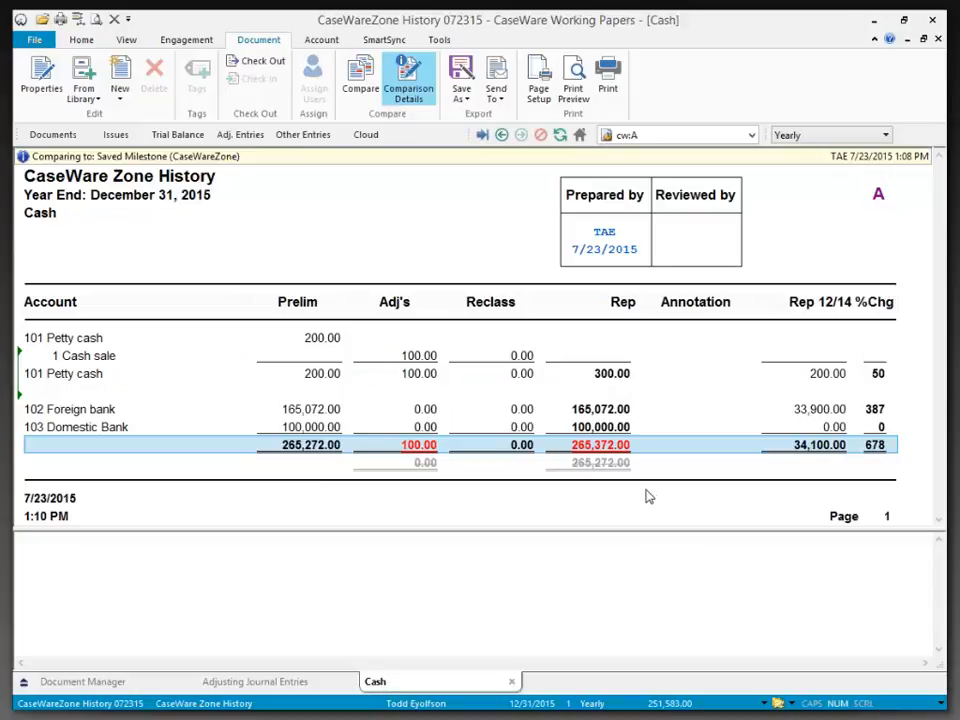
click(512, 682)
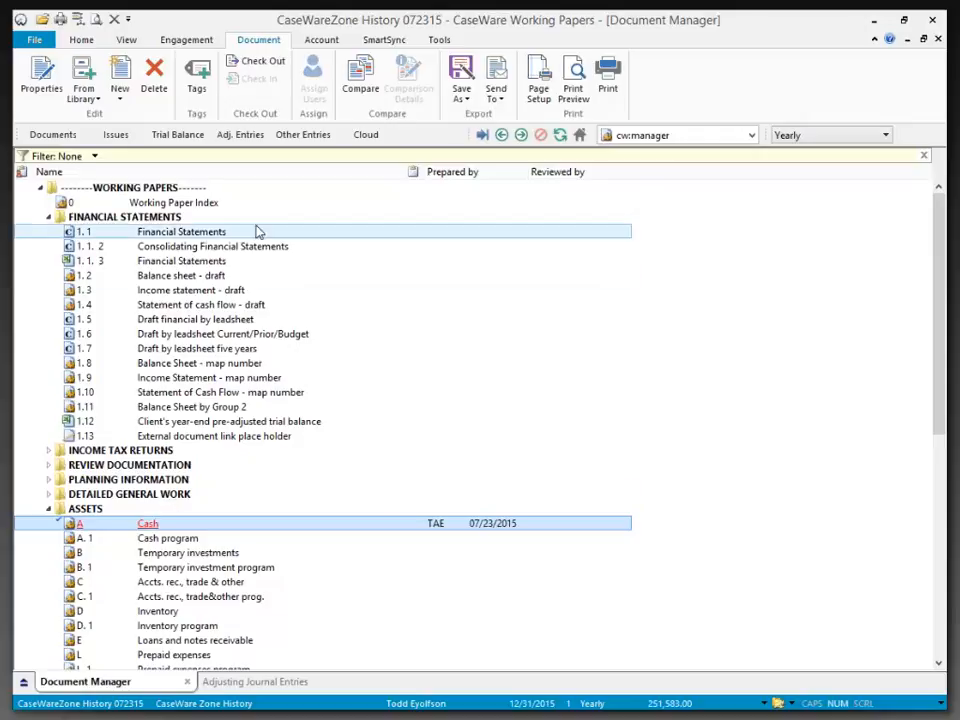
- Change adjusting entry 1, Cash sale, to type Unrecorded - factual, close it, and examine its effect in working paper A - Cash
click(249, 137)
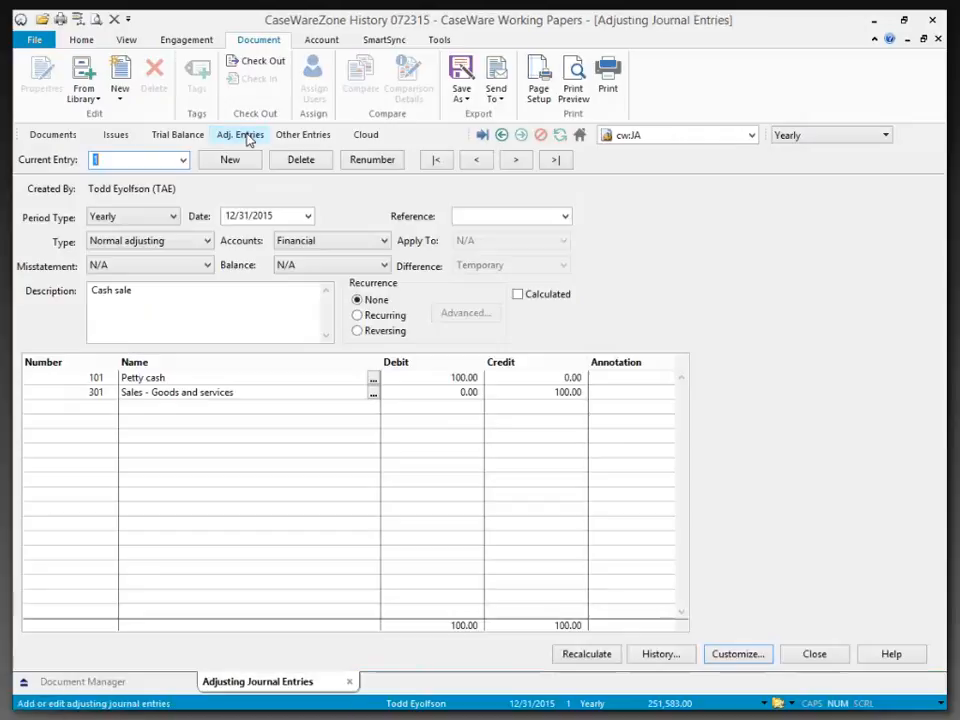
click(193, 243)
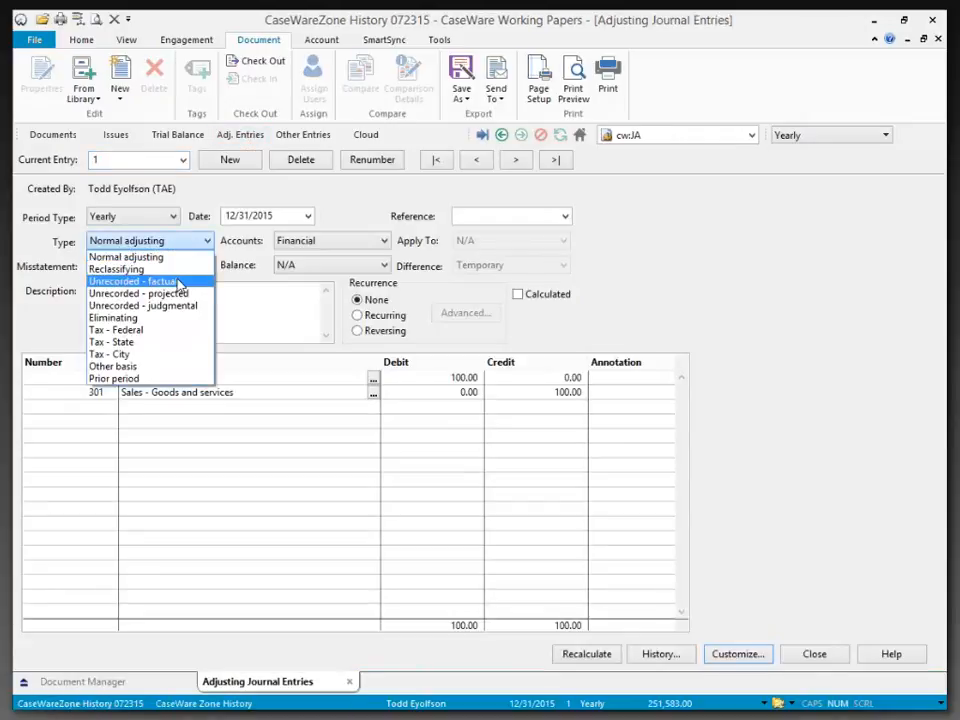
click(176, 282)
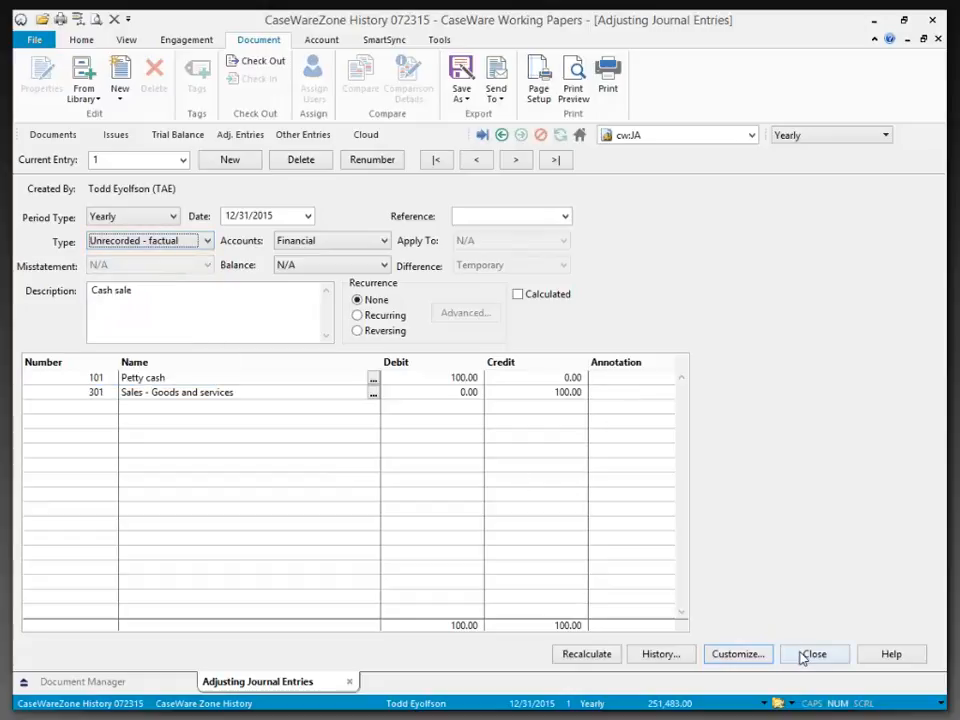
click(806, 654)
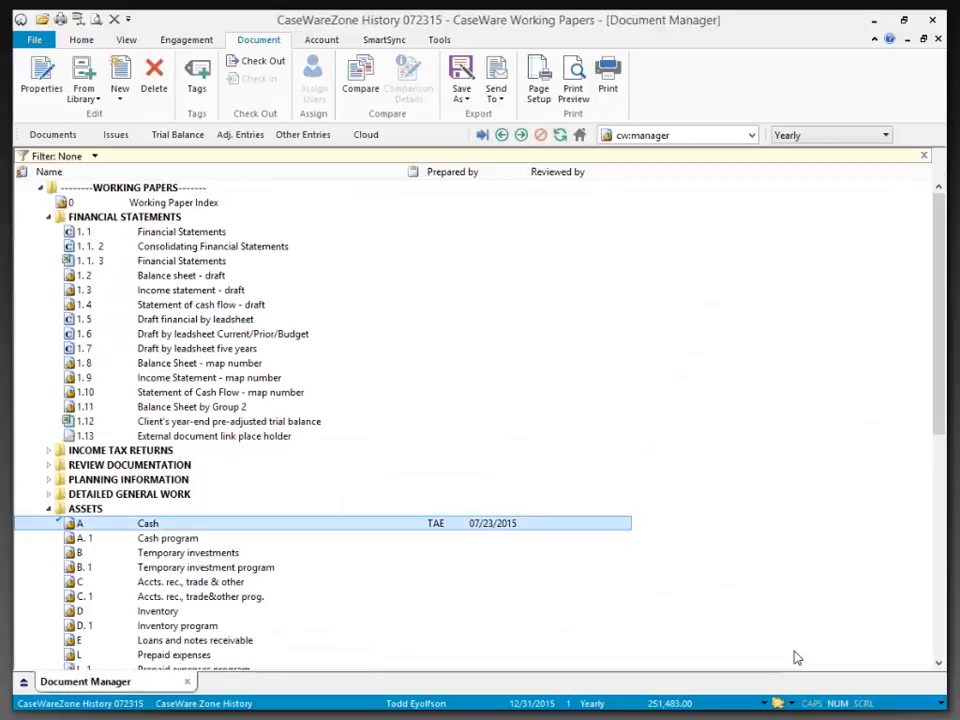
double_click(125, 522)
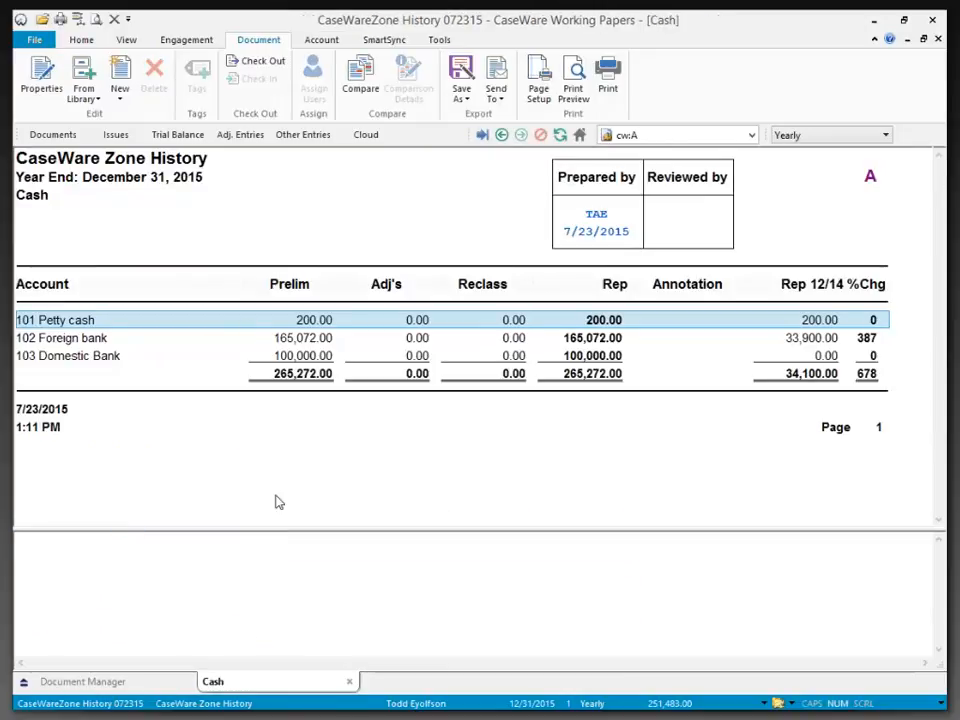
- Set adjusting entry 1, Cash sale, back to type Normal adjusting and check its effect in the open Cash document
click(246, 134)
click(182, 161)
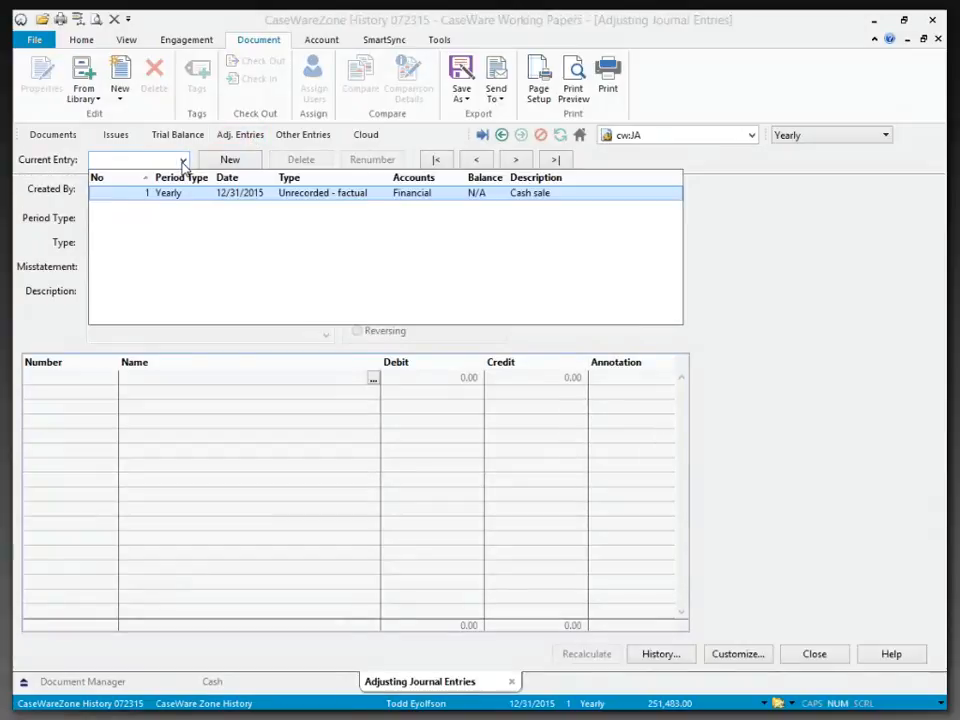
click(167, 193)
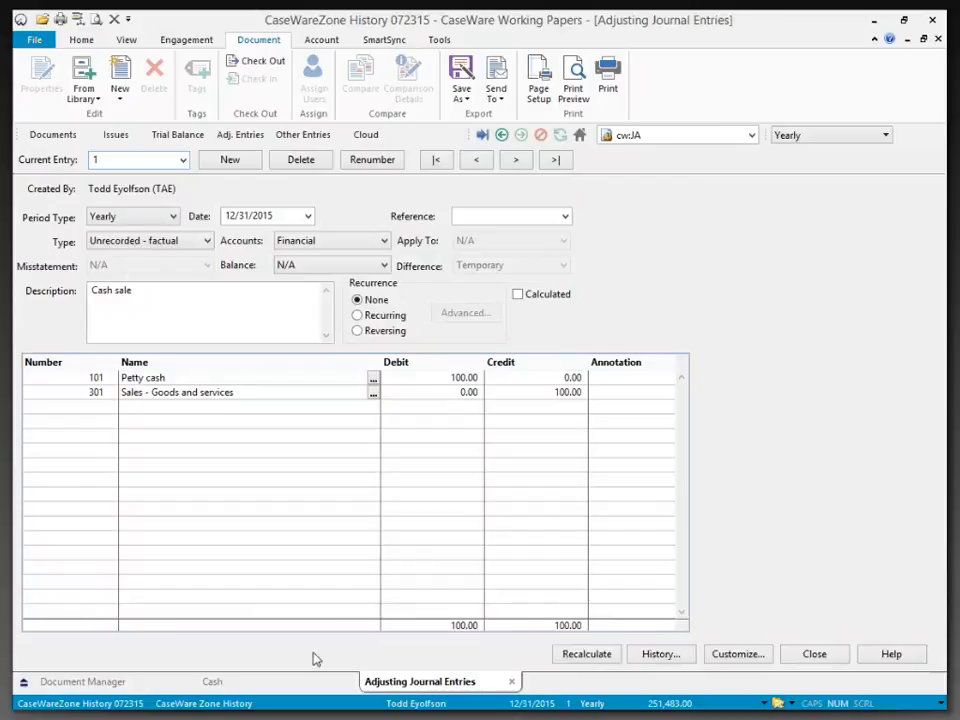
click(285, 686)
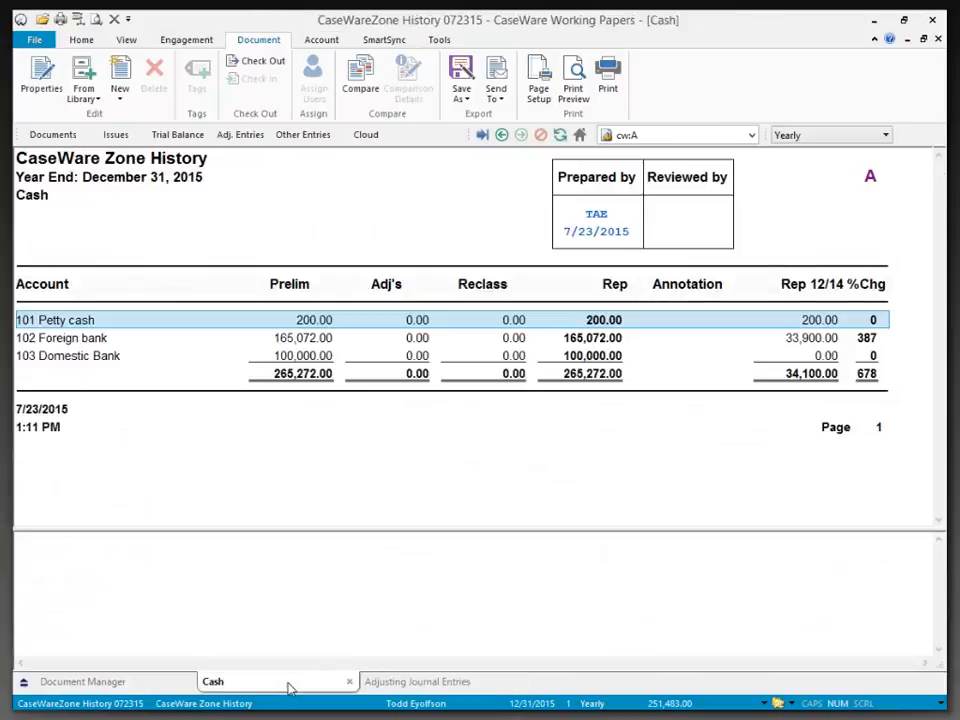
click(399, 687)
click(203, 241)
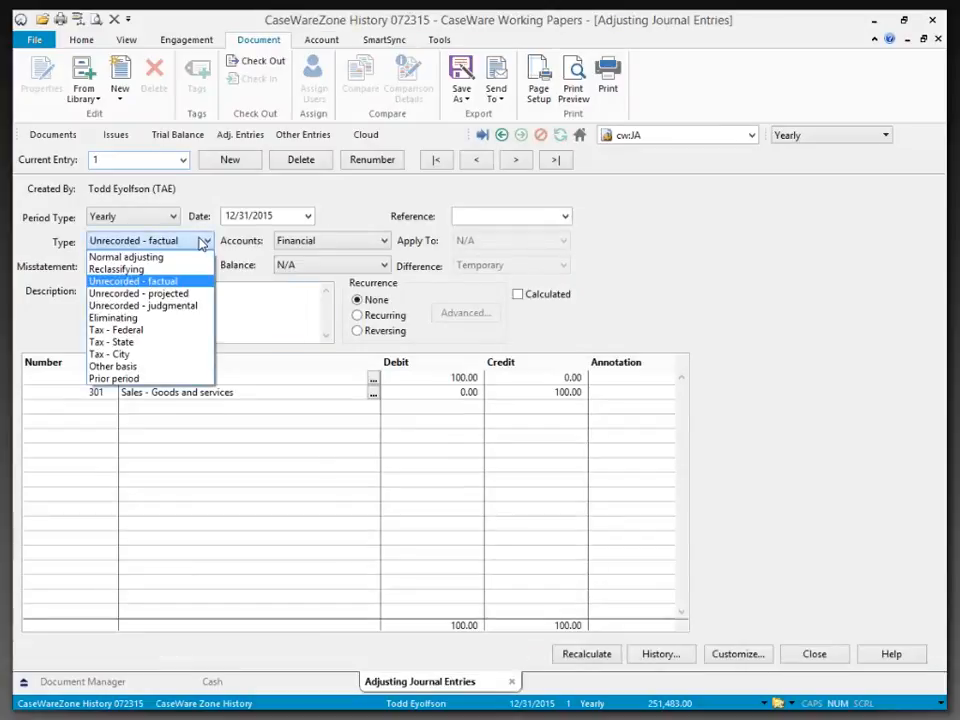
click(175, 257)
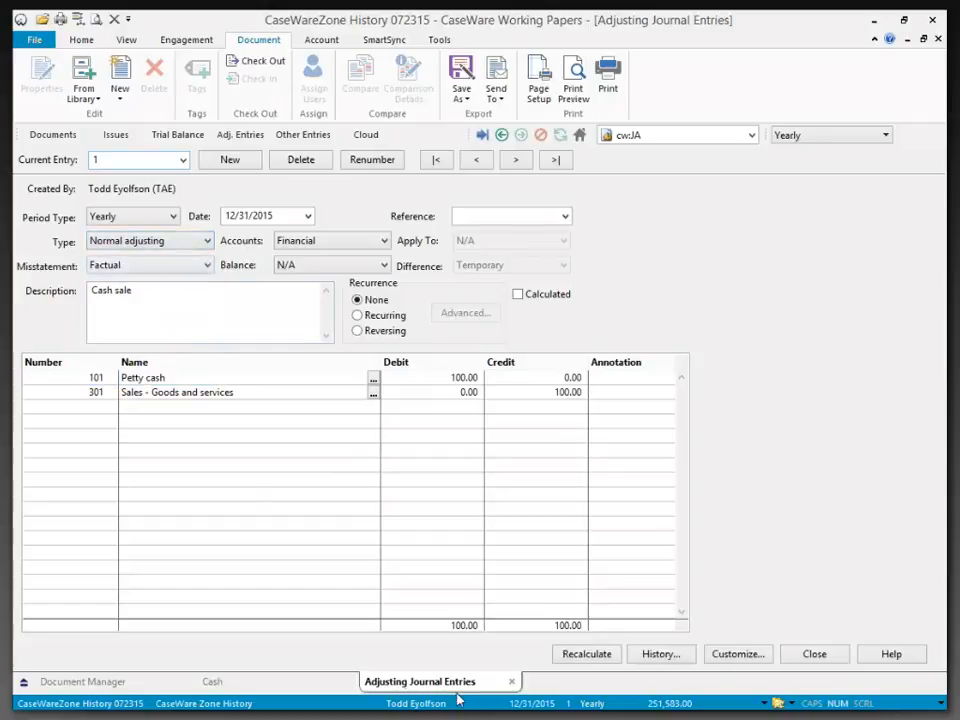
click(255, 681)
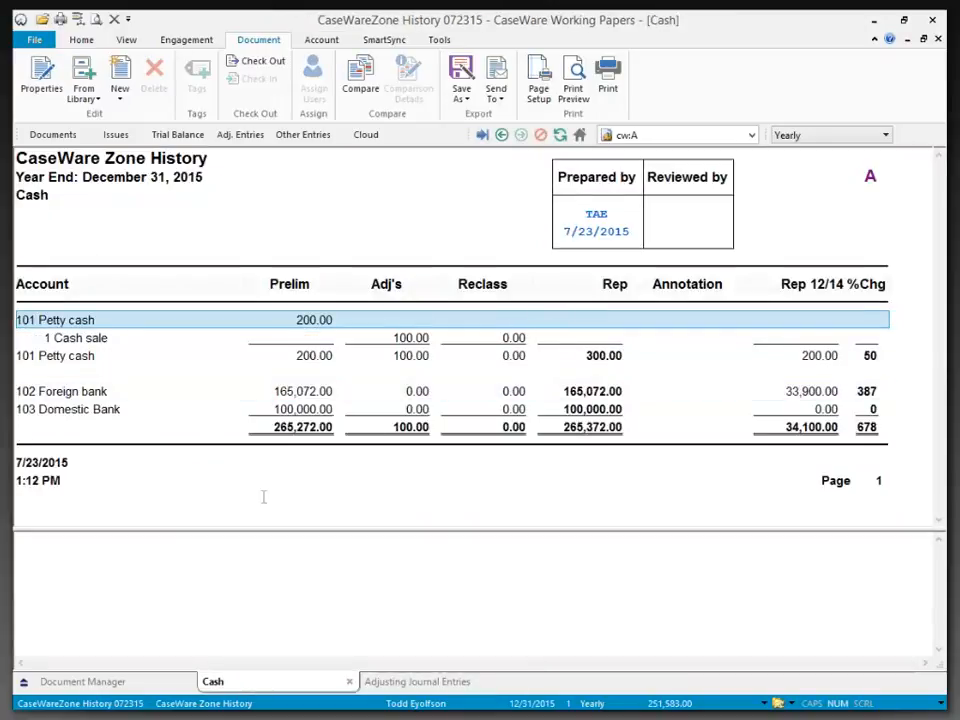
- Return to the Document Manager and look over the Cash document's role sign-off options and the engagement management commands
click(105, 682)
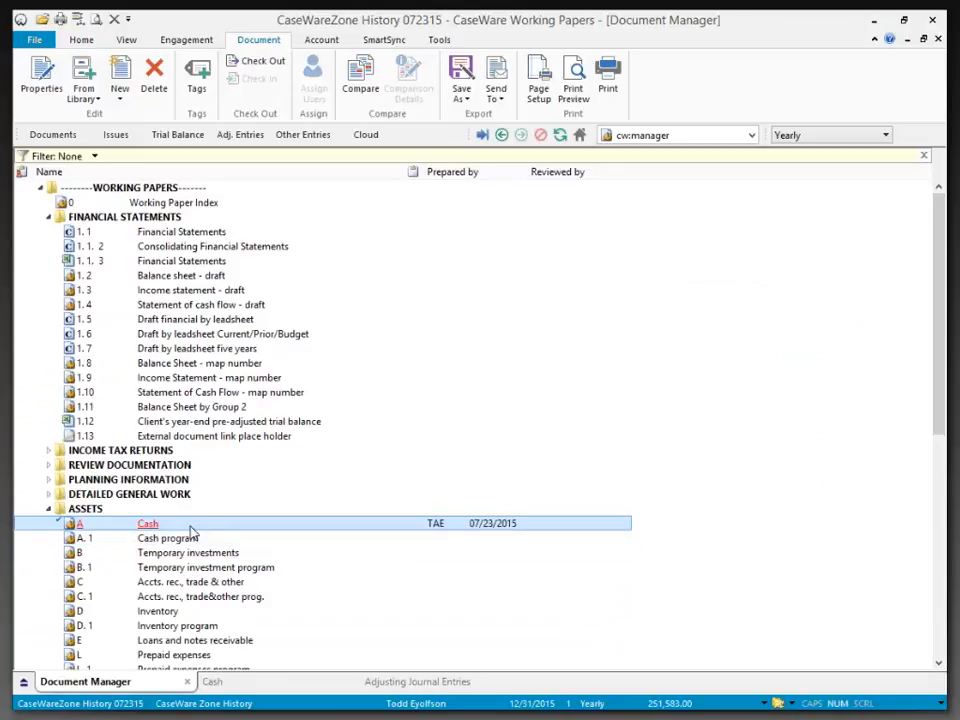
right_click(191, 526)
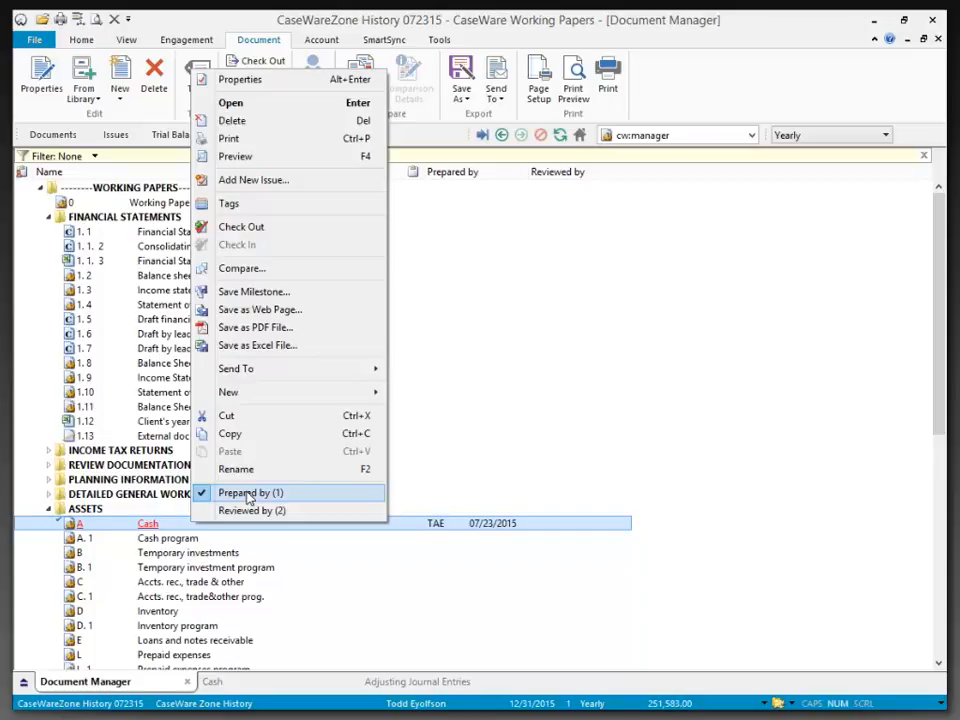
click(140, 524)
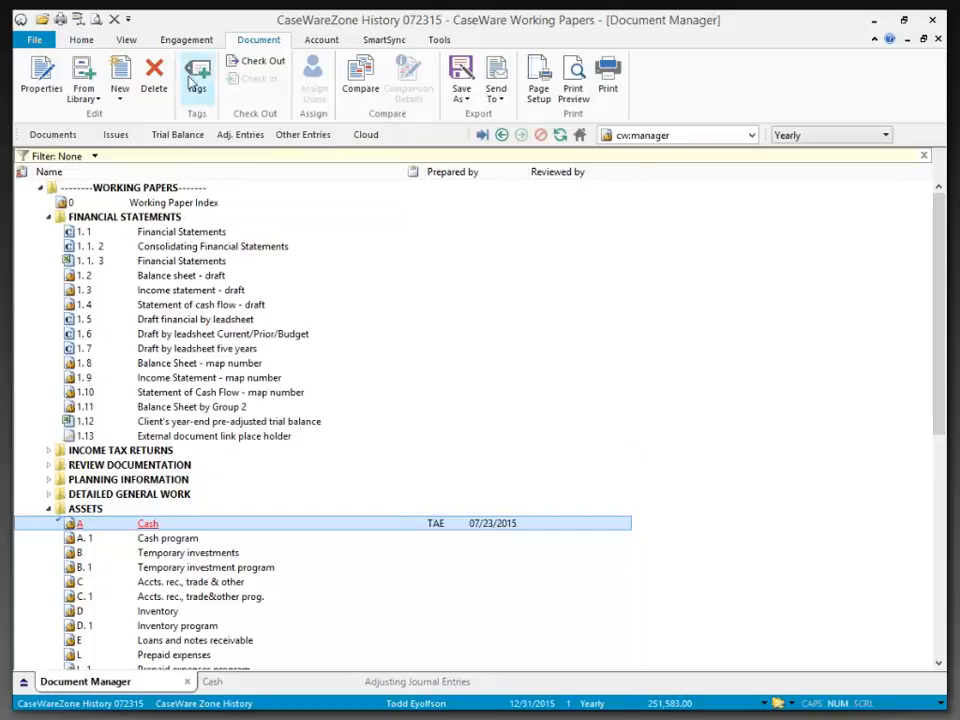
click(185, 41)
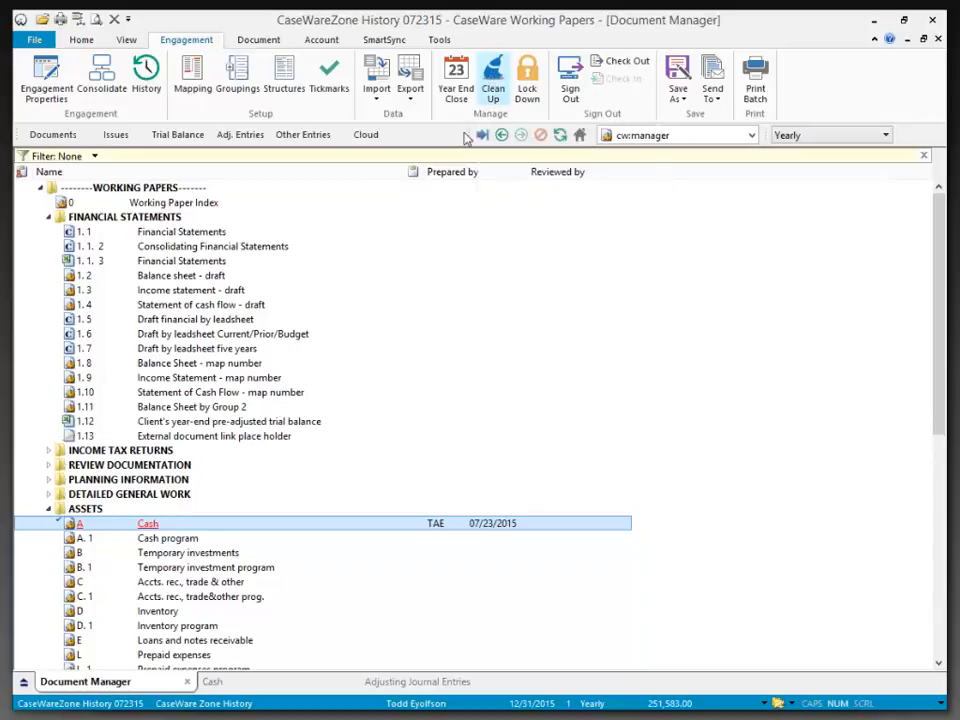
- Examine the Cash document's history events in its properties, including the details of milestone CaseWareZone, and close the properties
right_click(167, 528)
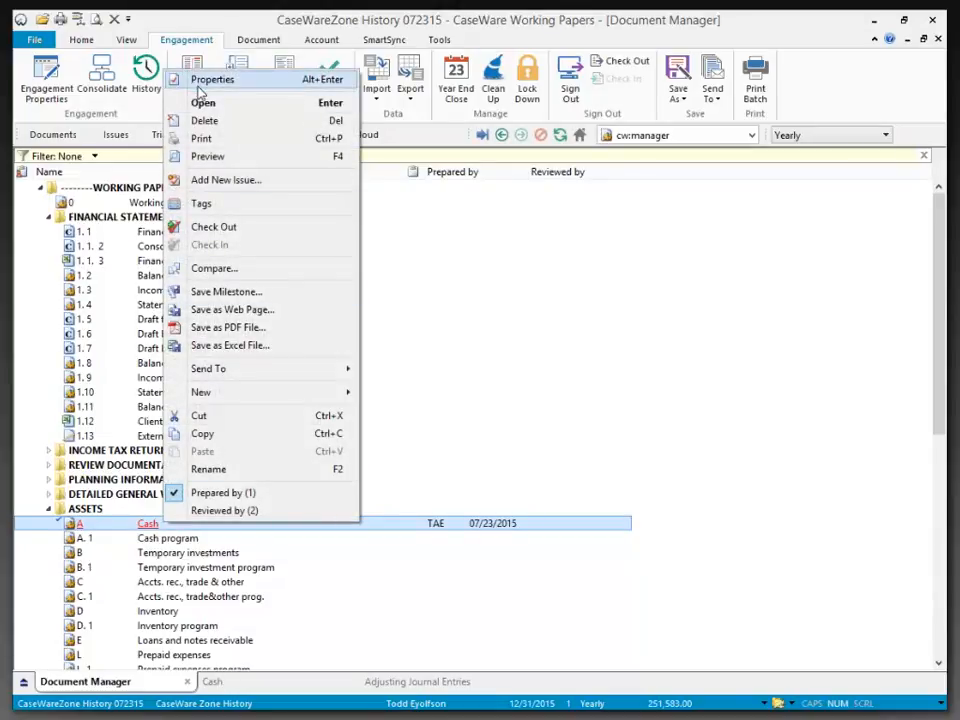
click(199, 85)
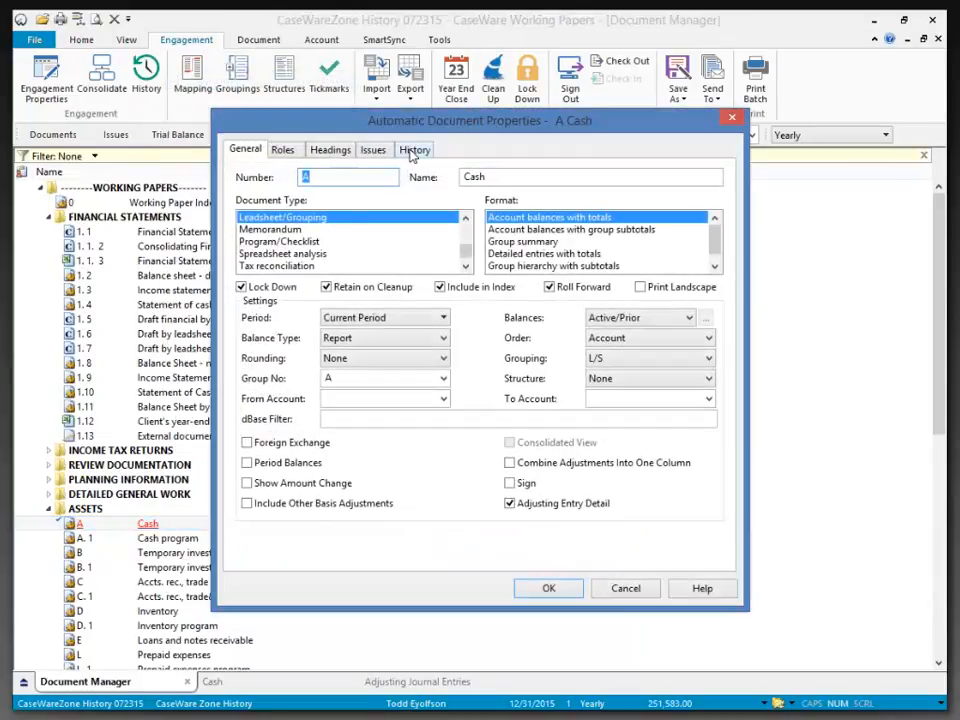
click(412, 150)
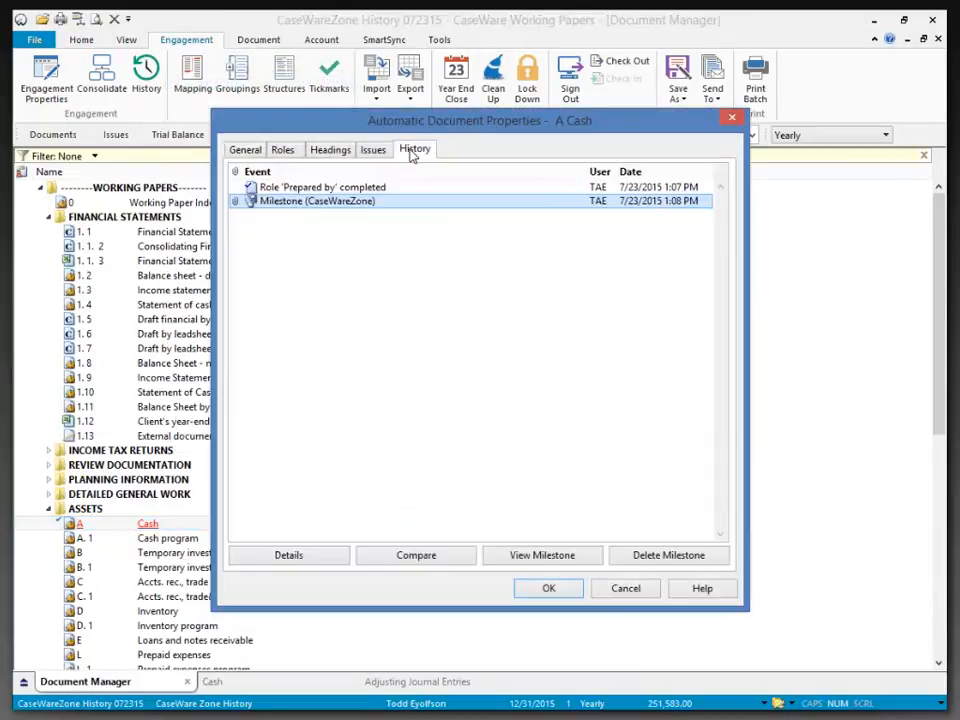
click(314, 190)
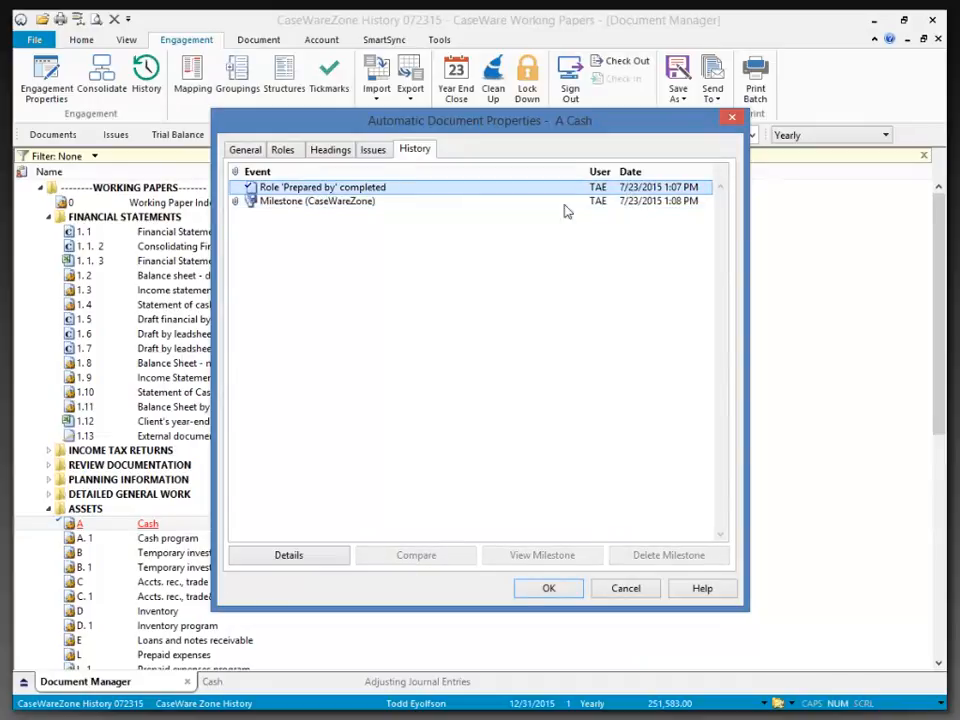
click(296, 202)
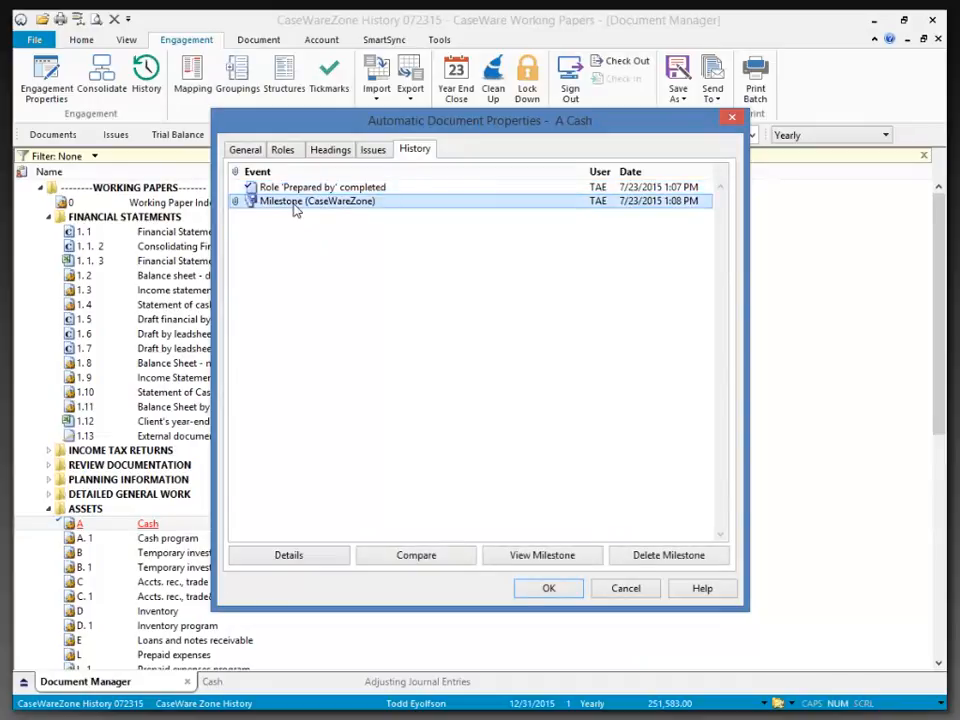
click(288, 558)
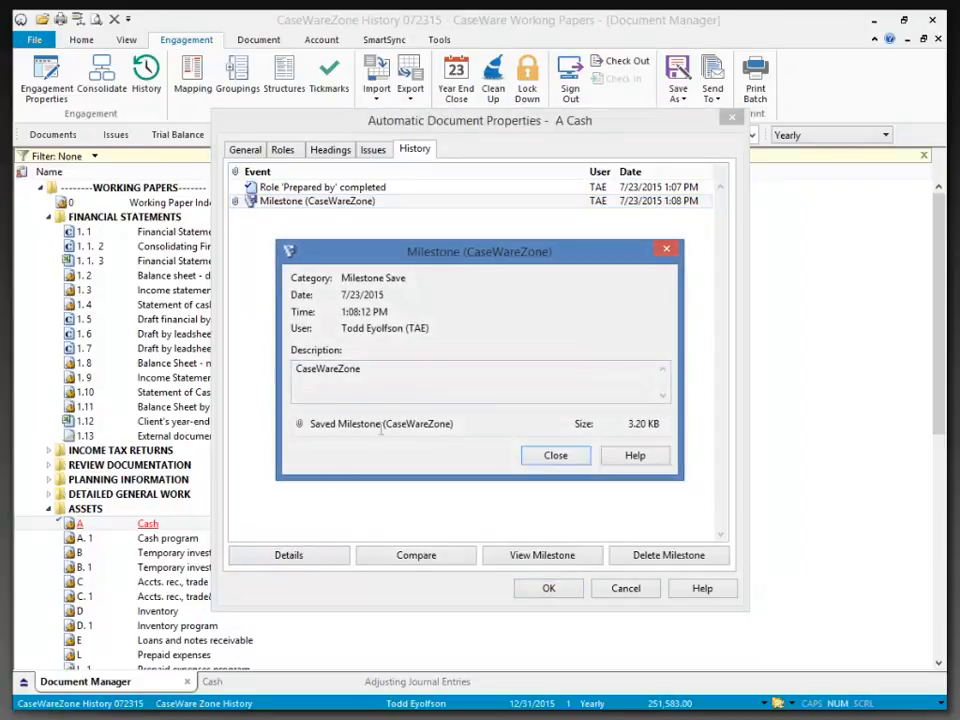
click(559, 459)
click(548, 590)
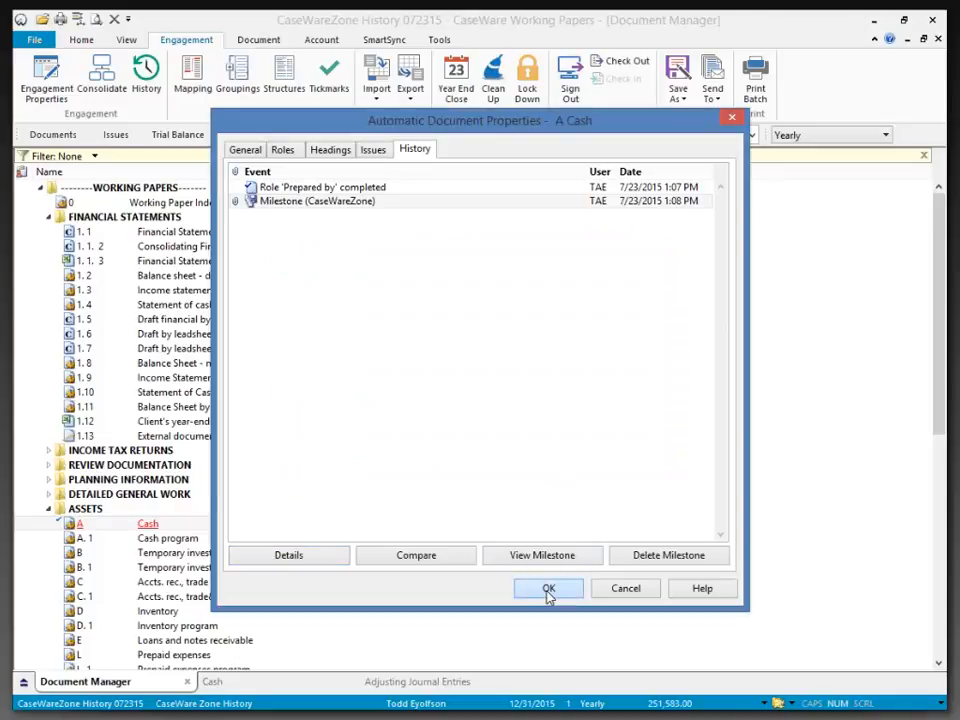